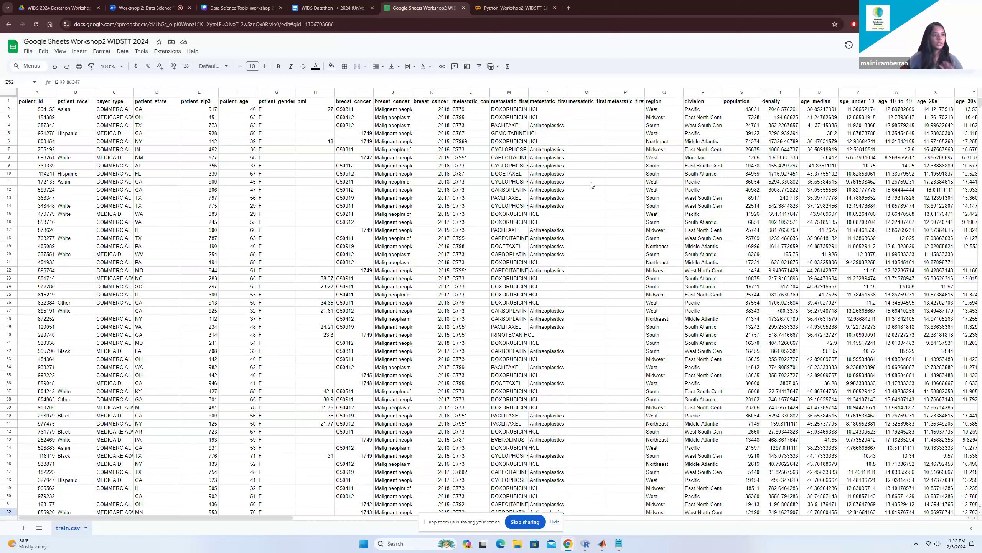
- Look over the header row of the train.csv sheet, including the patient_age and payer_type columns
left_click(12, 101)
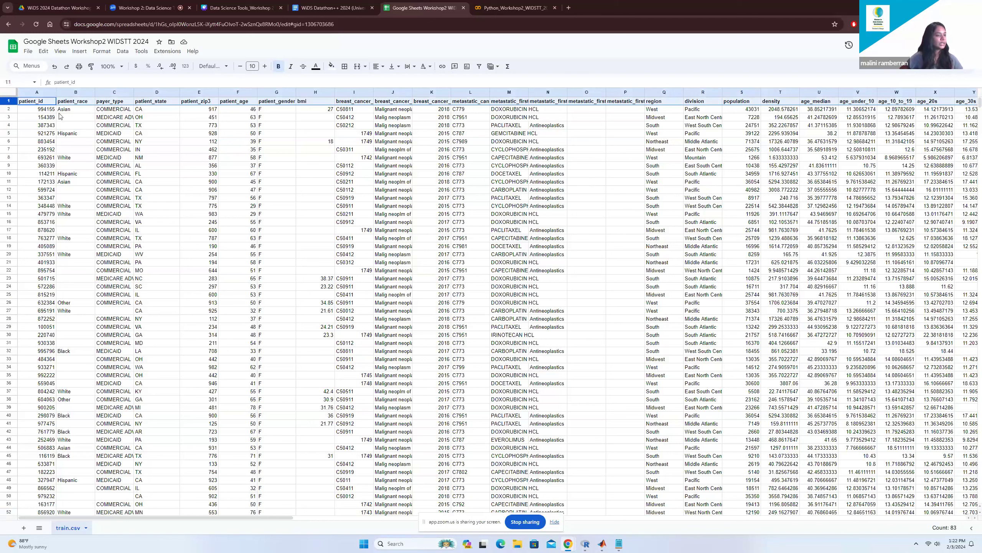
left_click(286, 126)
left_click(245, 105)
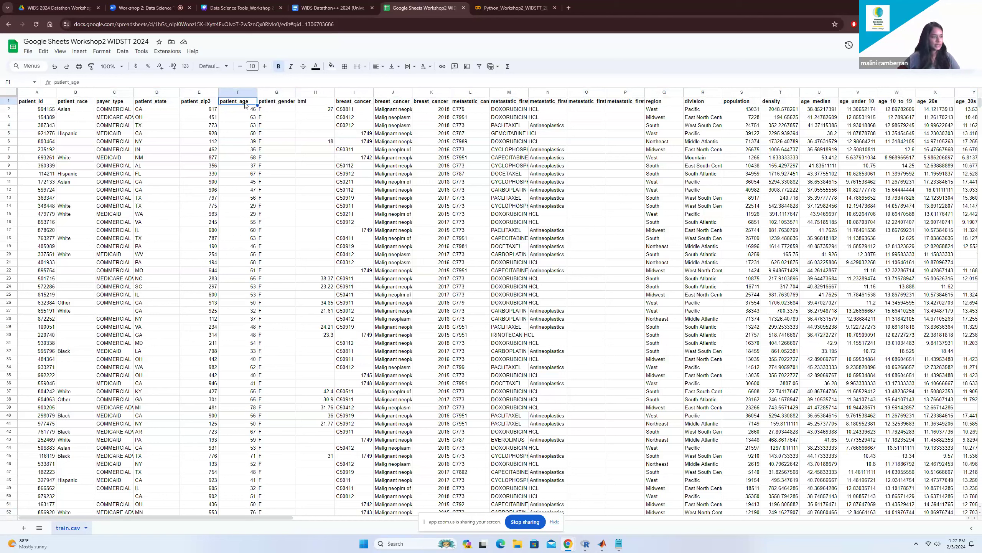
left_click(102, 101)
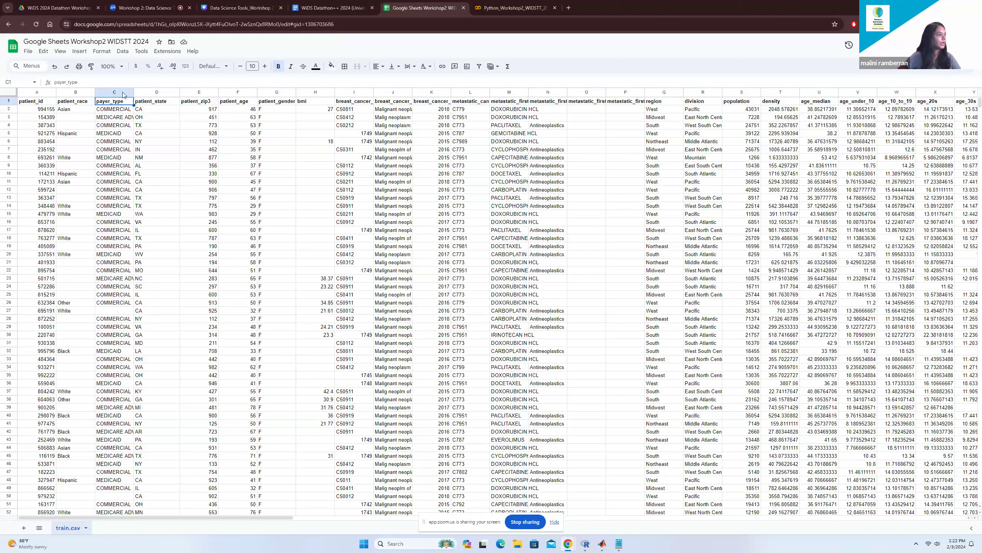
- Create a filter covering the entire train.csv dataset
left_click(123, 51)
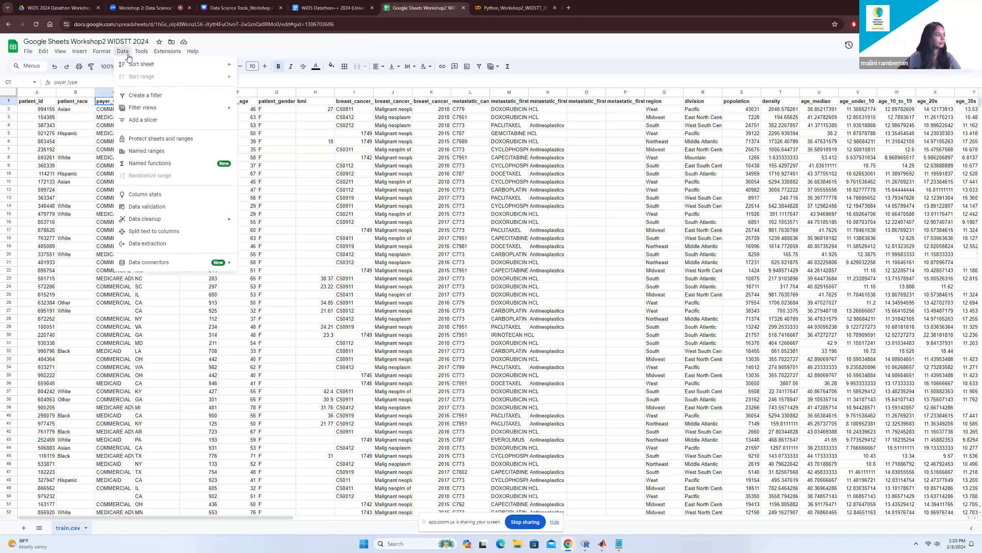
left_click(98, 174)
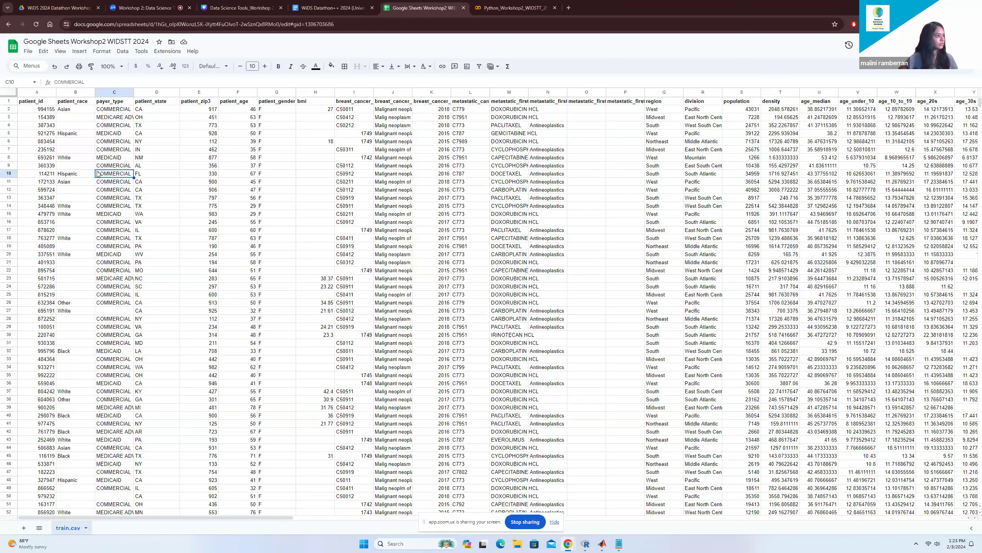
key("ctrl+a")
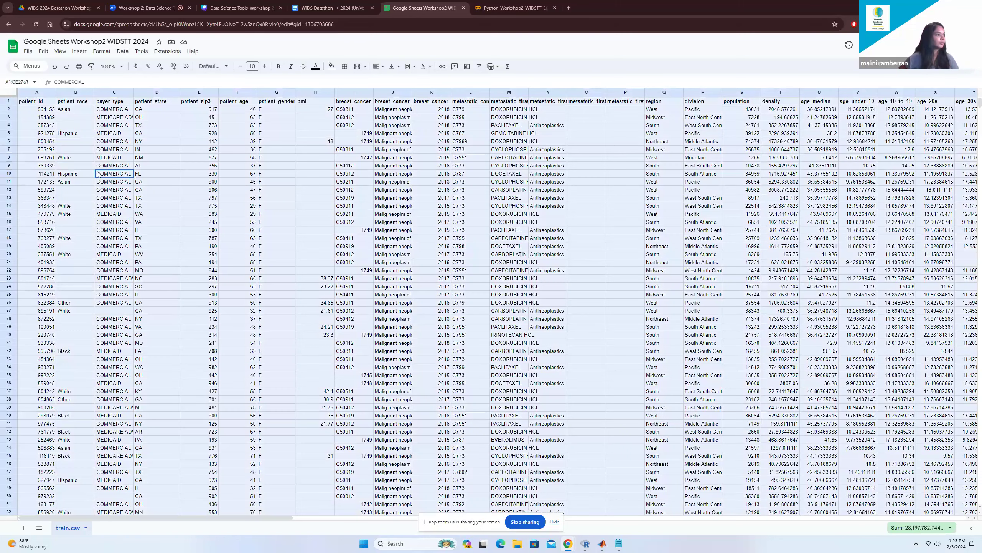
left_click(121, 52)
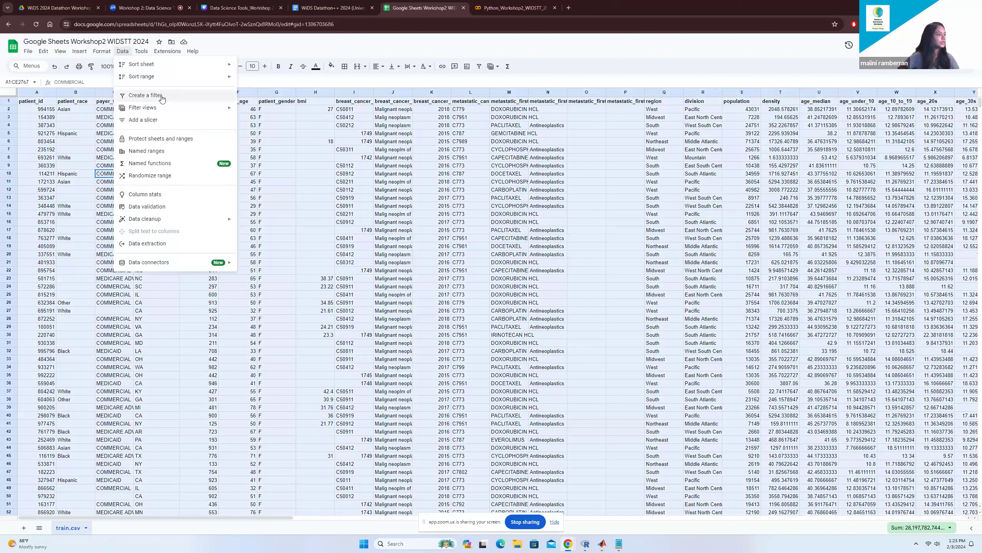
left_click(145, 96)
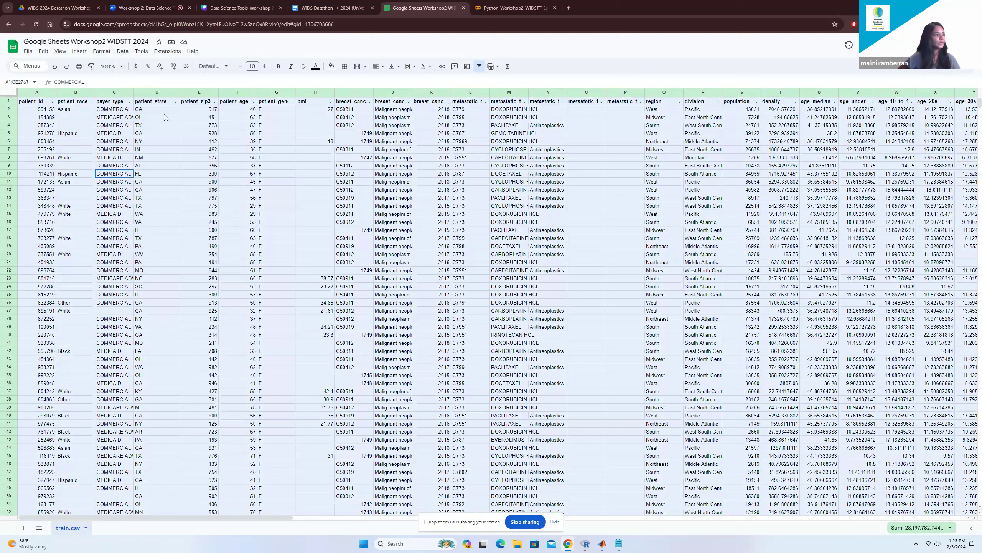
left_click(184, 150)
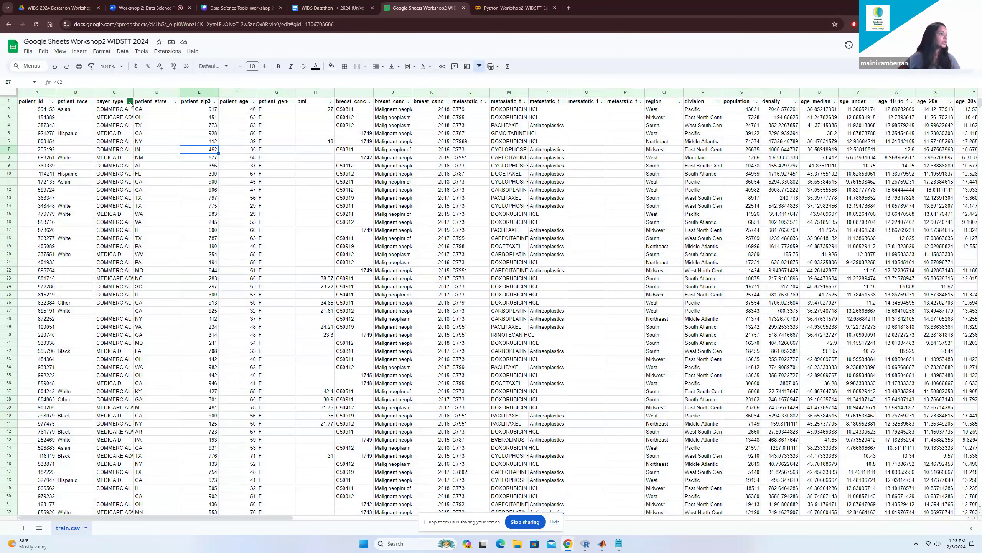
- Filter the payer_type column with the condition "Is empty" so only rows lacking a payer type are listed
left_click(130, 102)
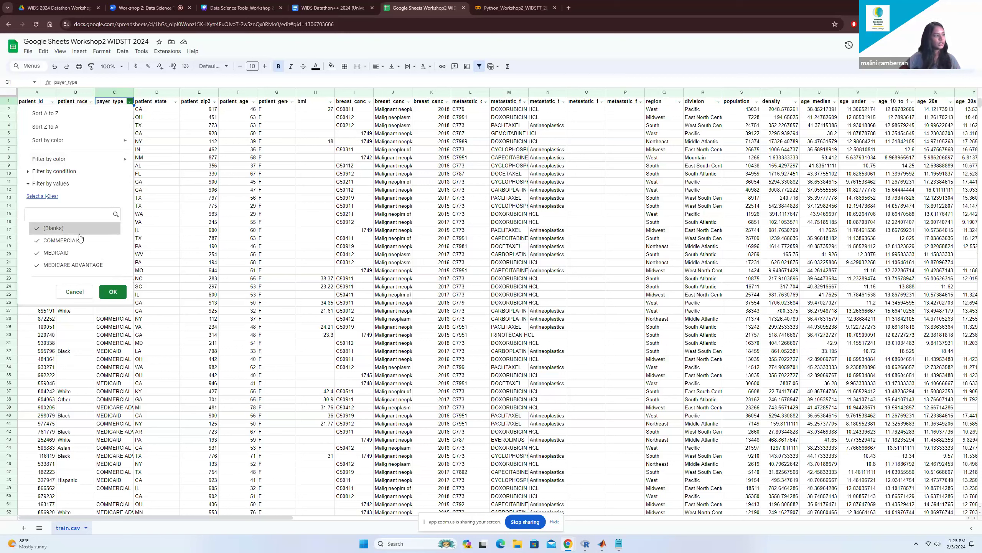
left_click(60, 172)
left_click(63, 188)
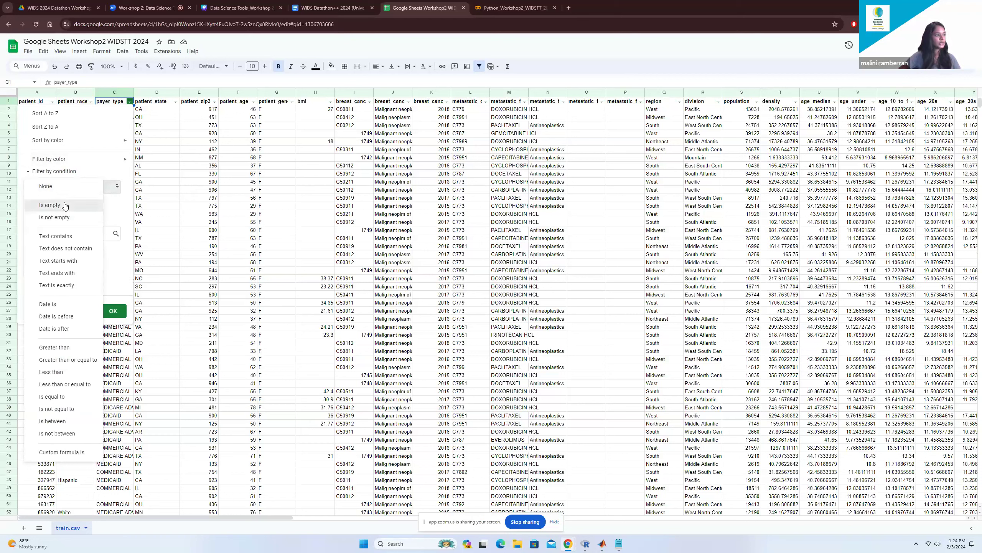
left_click(64, 205)
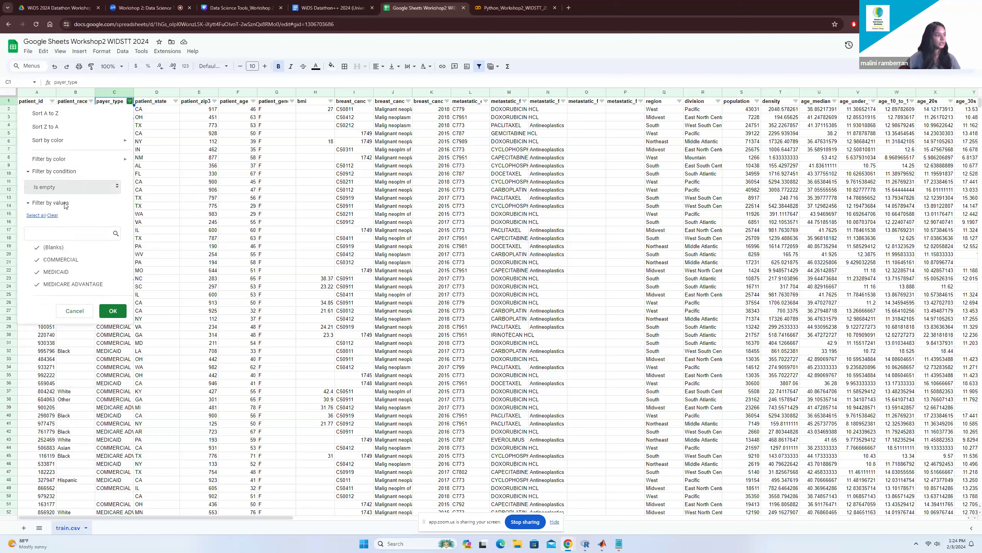
left_click(113, 311)
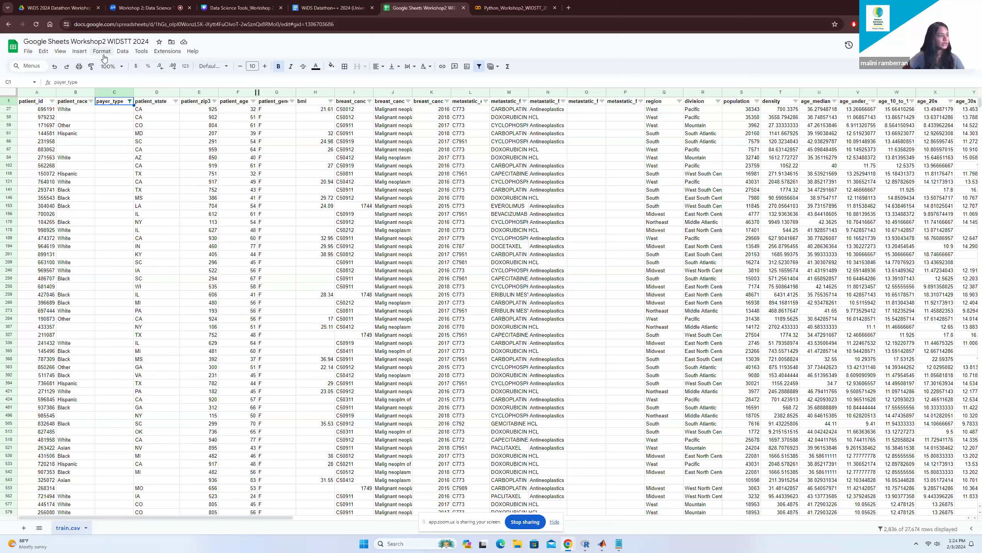
- Remove the filter from the train.csv sheet so all rows are listed
left_click(123, 51)
mouse_move(160, 108)
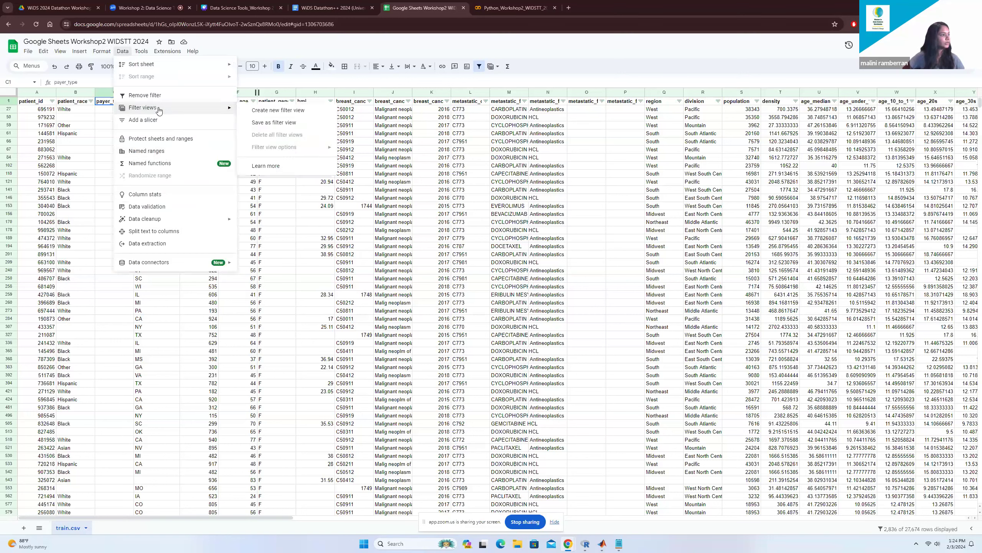
left_click(157, 95)
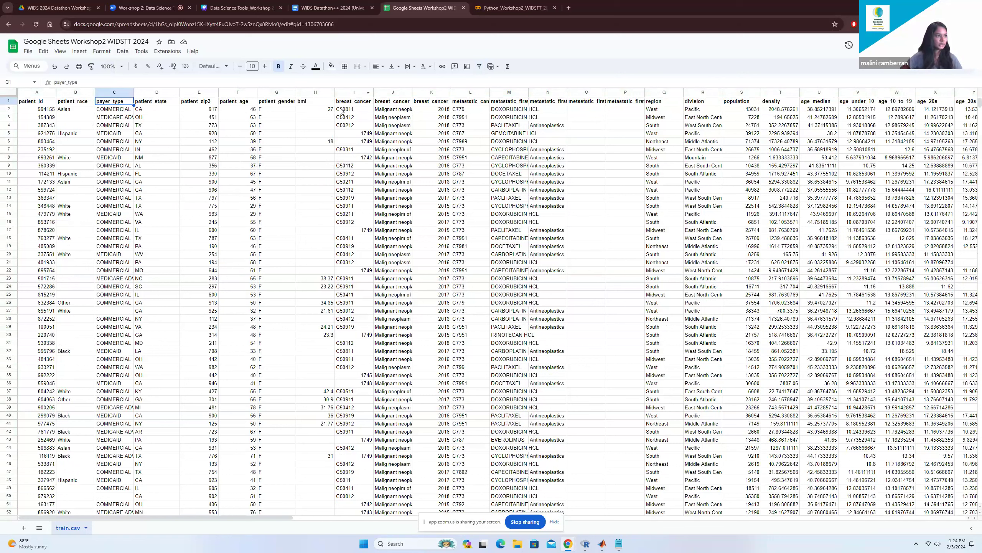
- Select the whole dataset from within the bmi column and create a filter on it again
left_click(315, 104)
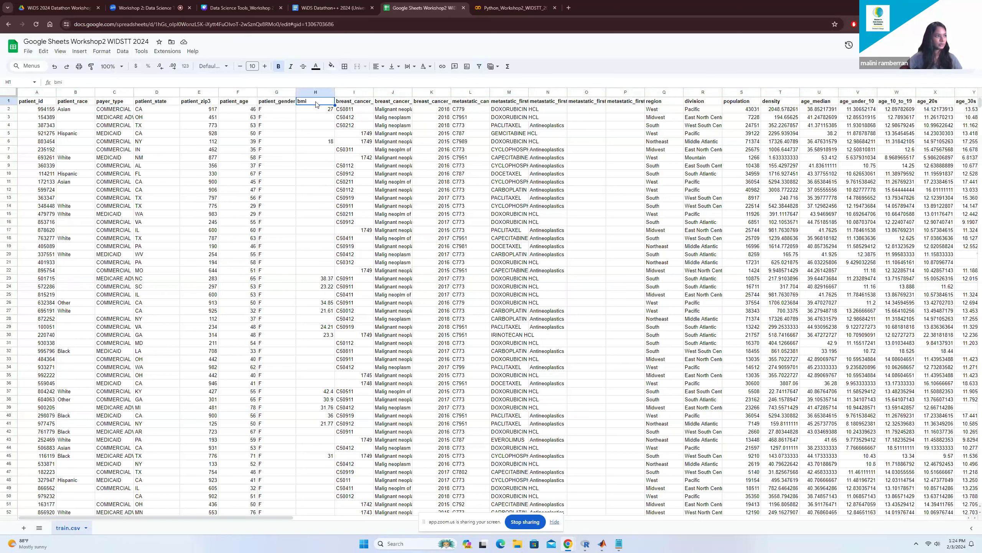
left_click(312, 129)
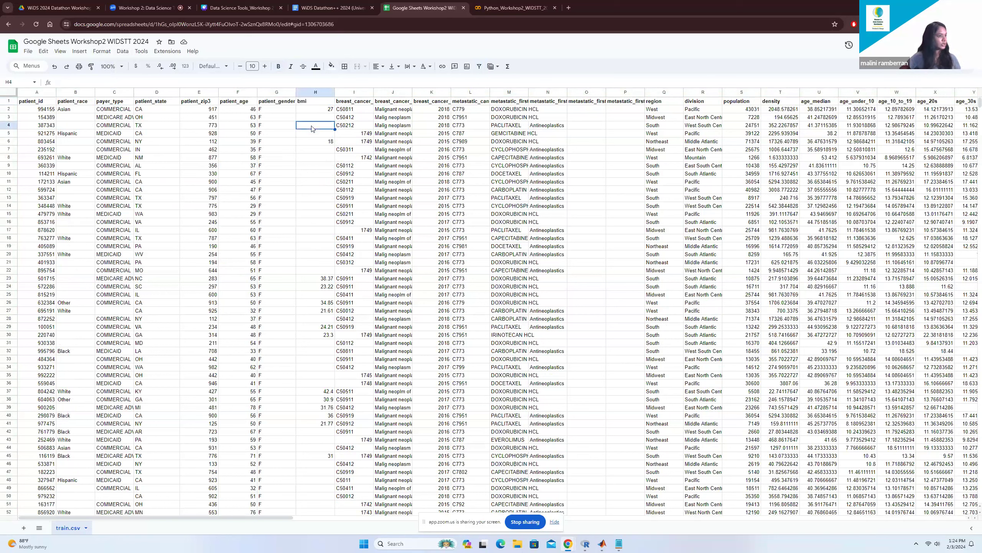
key("ctrl+a")
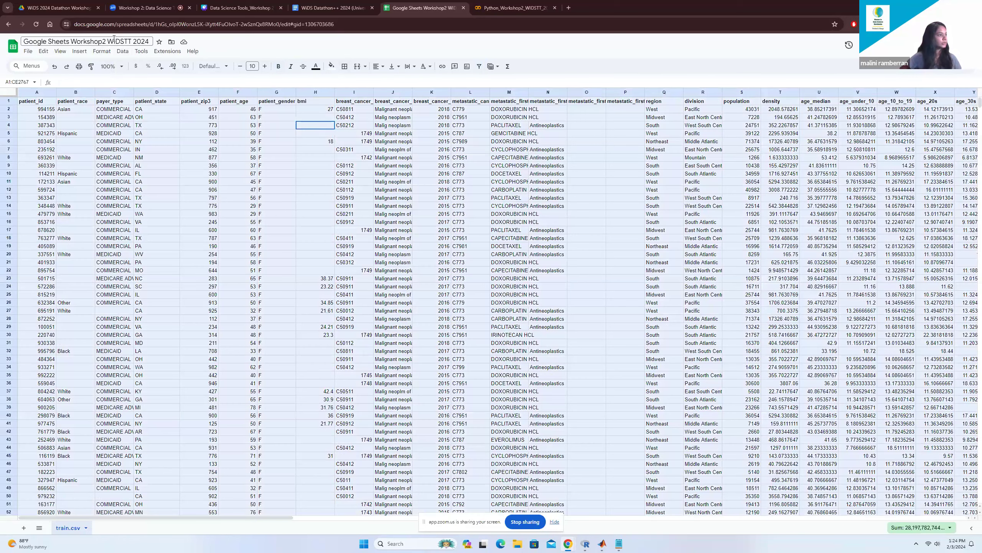
left_click(119, 51)
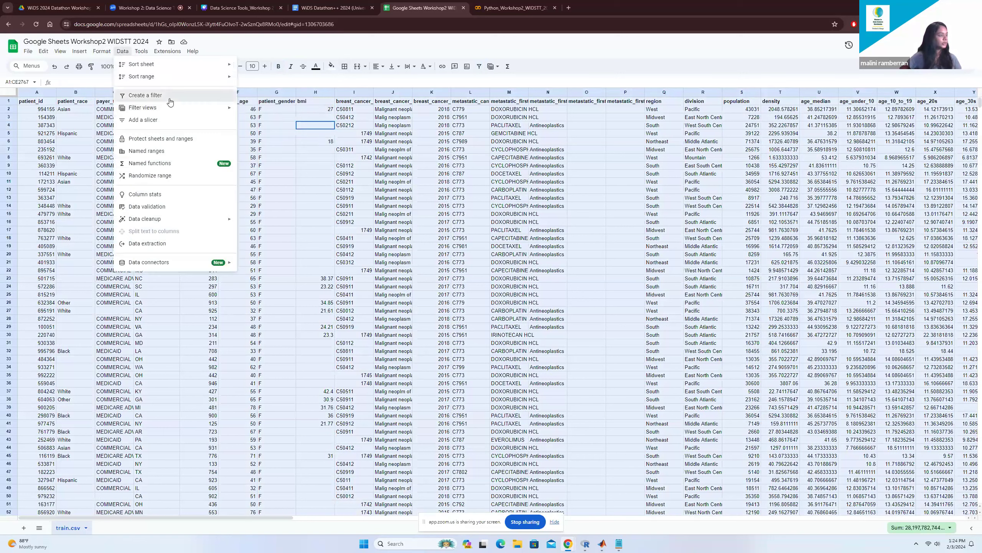
left_click(170, 98)
- Review the list of filterable values for the bmi column, including blanks, and leave it without applying a filter
left_click(302, 106)
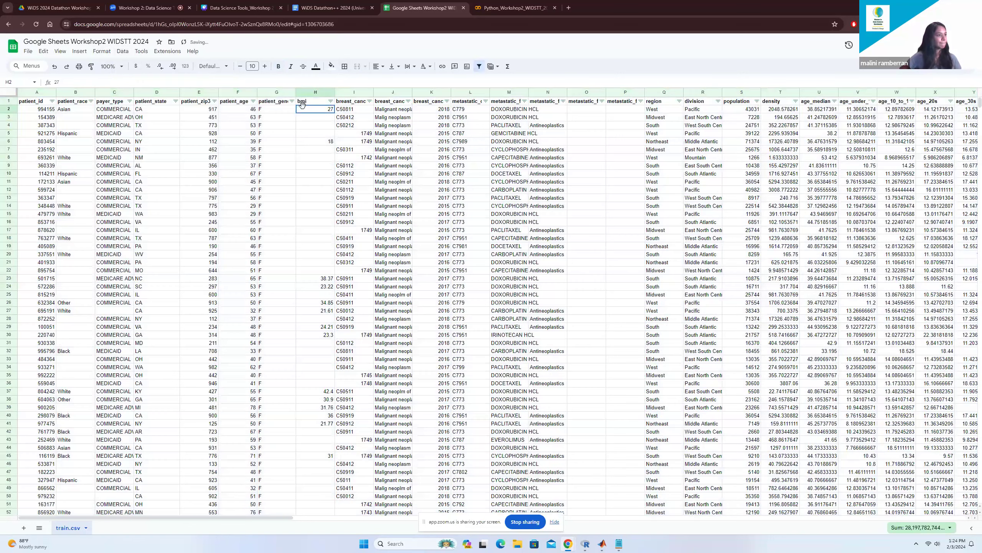
left_click(330, 101)
scroll(287, 232, "down", 3)
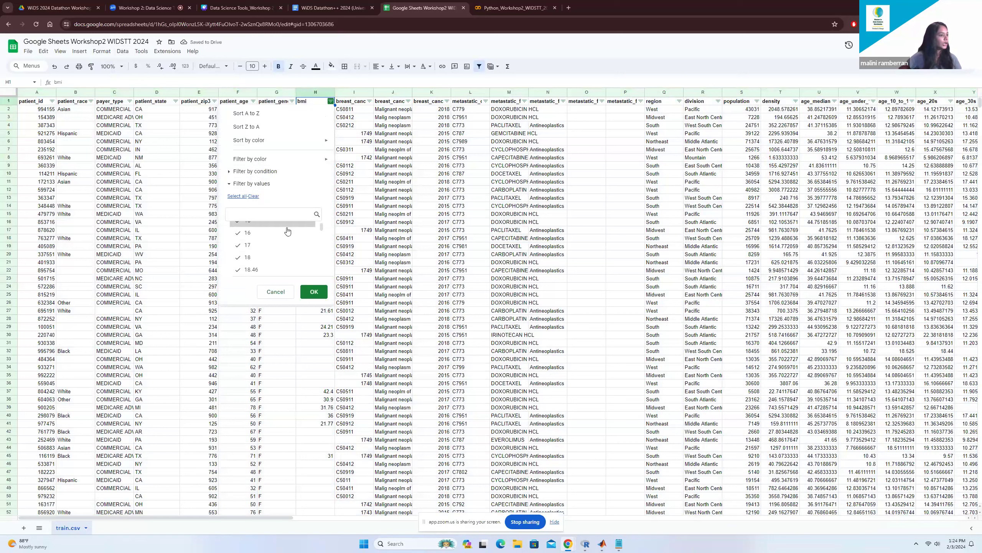
scroll(286, 231, "up", 5)
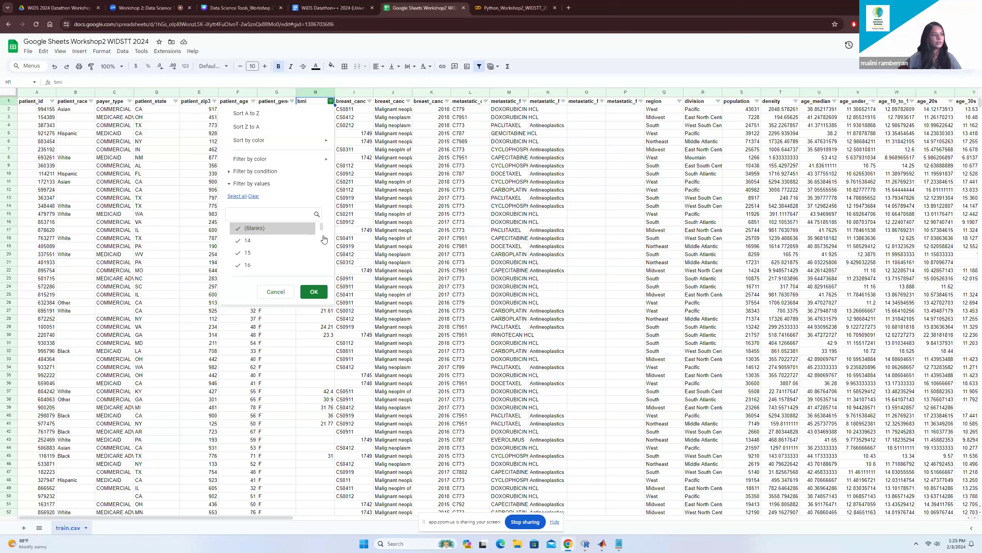
left_click(356, 242)
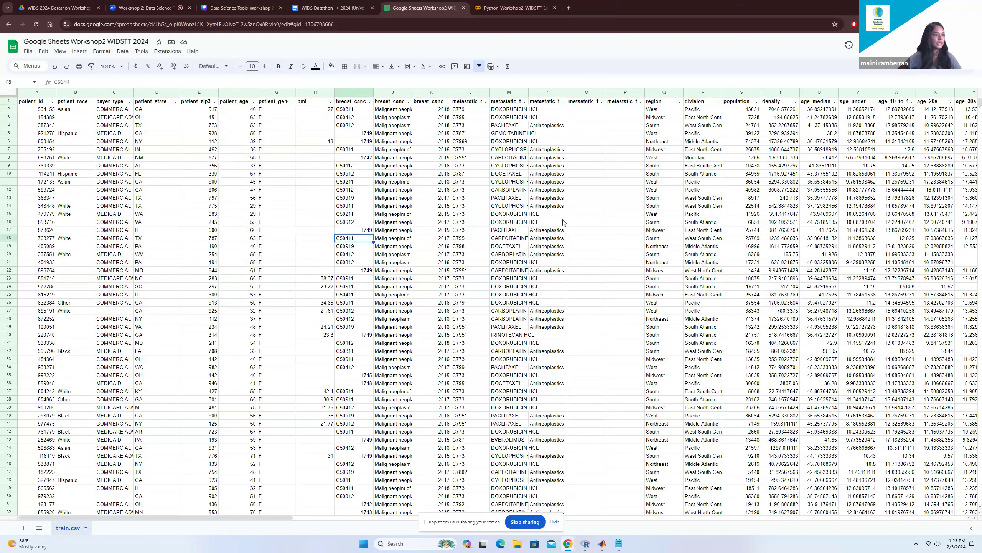
- Examine the filled and blank bmi cells in rows 27 to 29
left_click(326, 312)
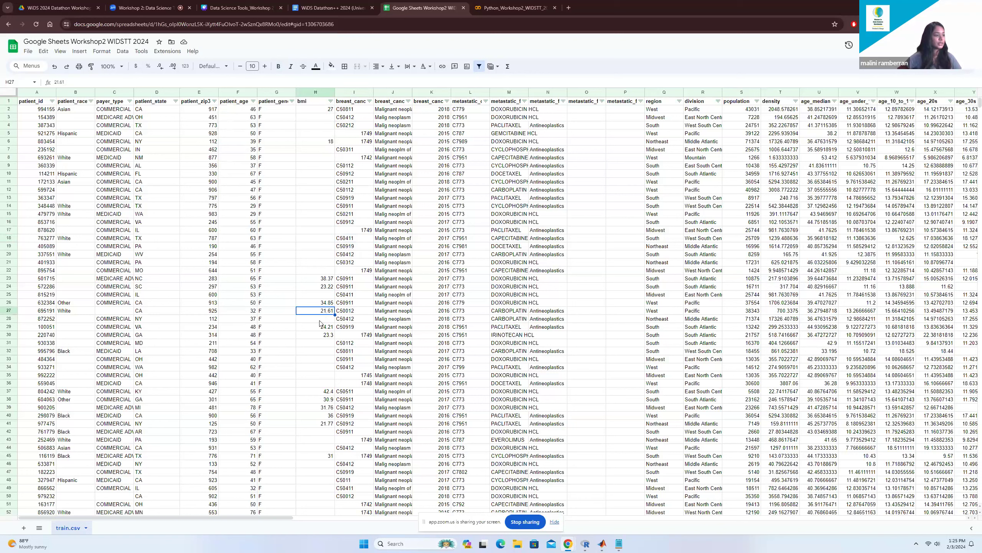
left_click(326, 319)
left_click(324, 312)
left_click(324, 321)
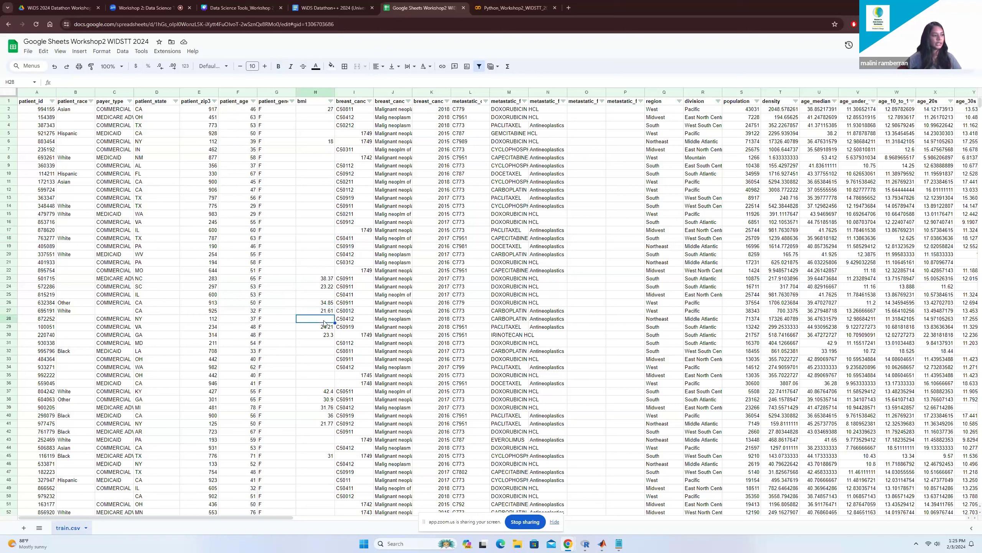
left_click(327, 328)
left_click(326, 321)
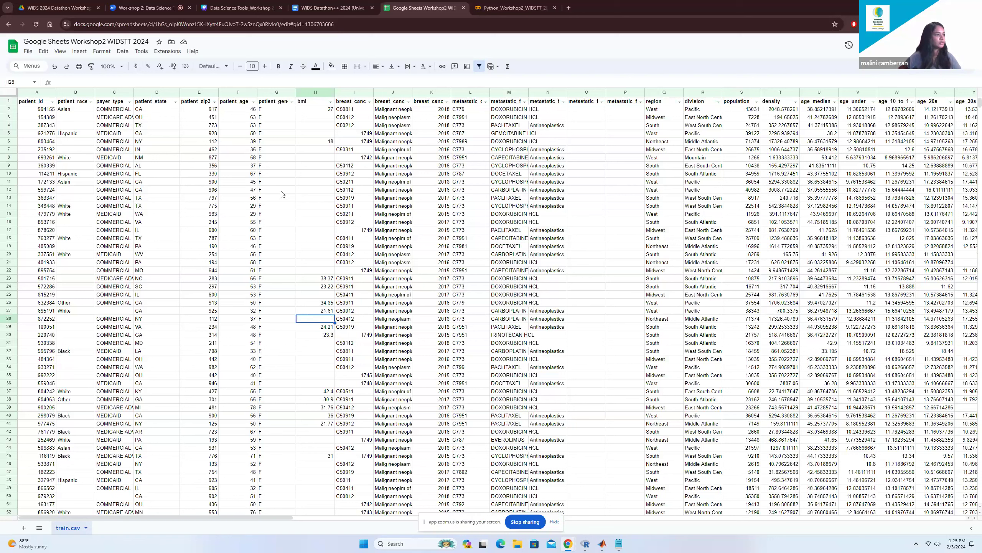
- Insert a column chart of the payer_type column, with the x-axis aggregated and row 1 used as headers
left_click(108, 101)
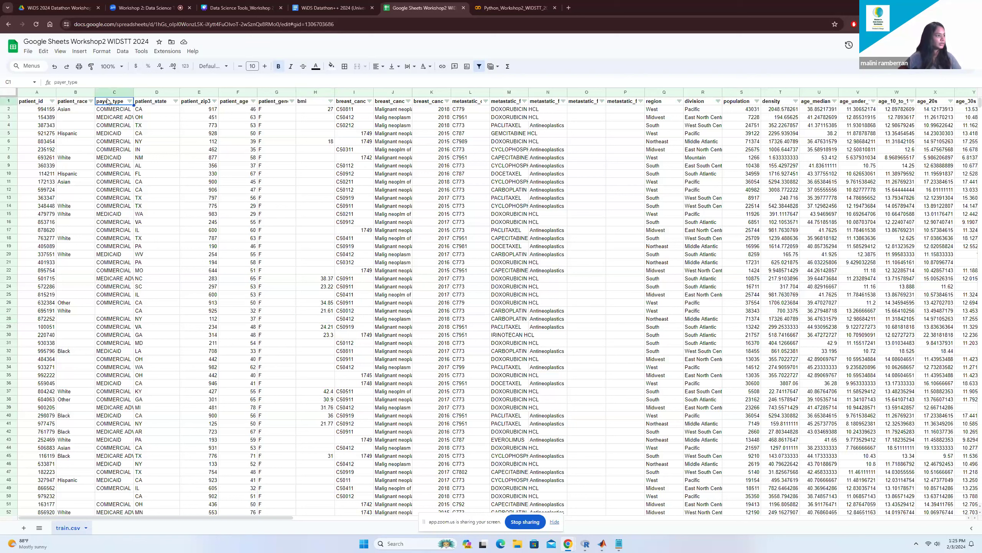
left_click(105, 92)
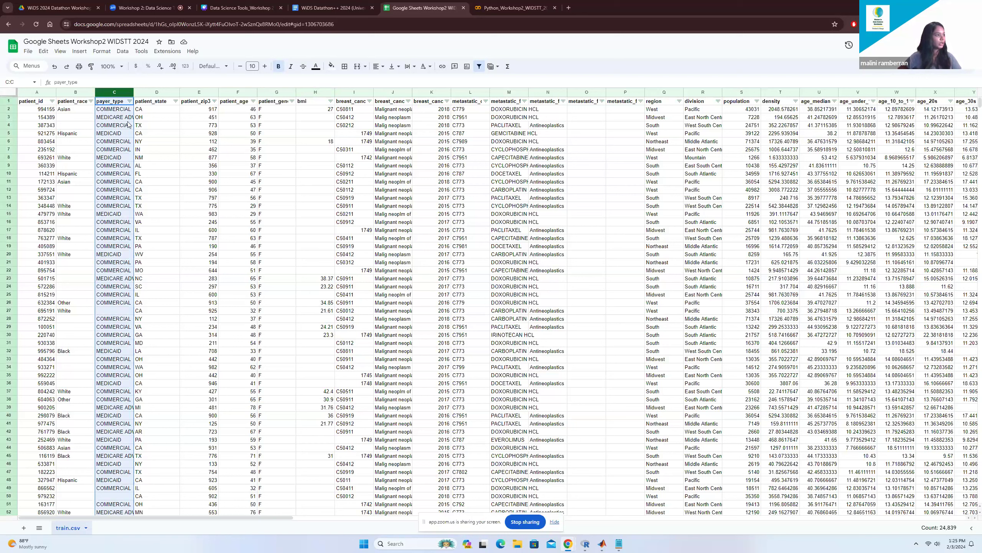
left_click(121, 52)
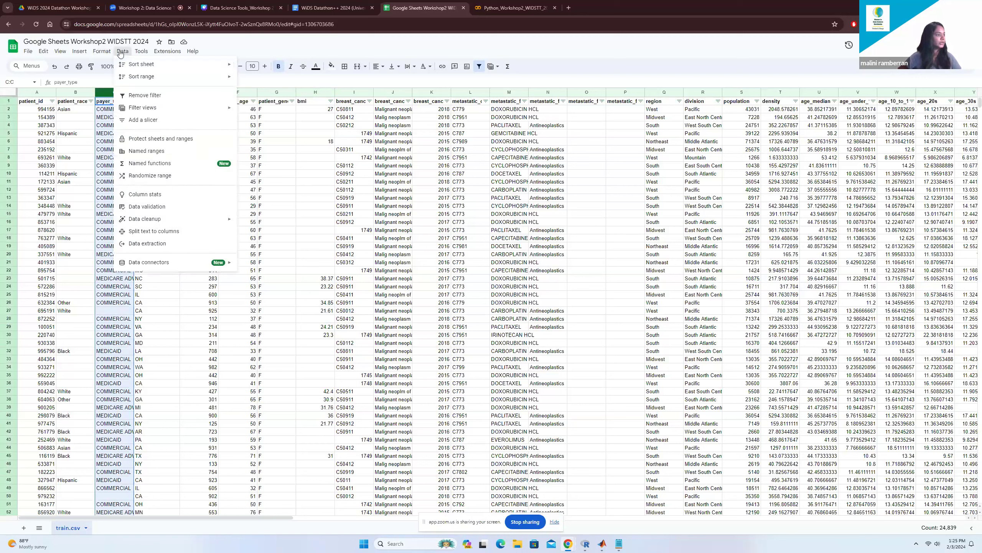
mouse_move(82, 54)
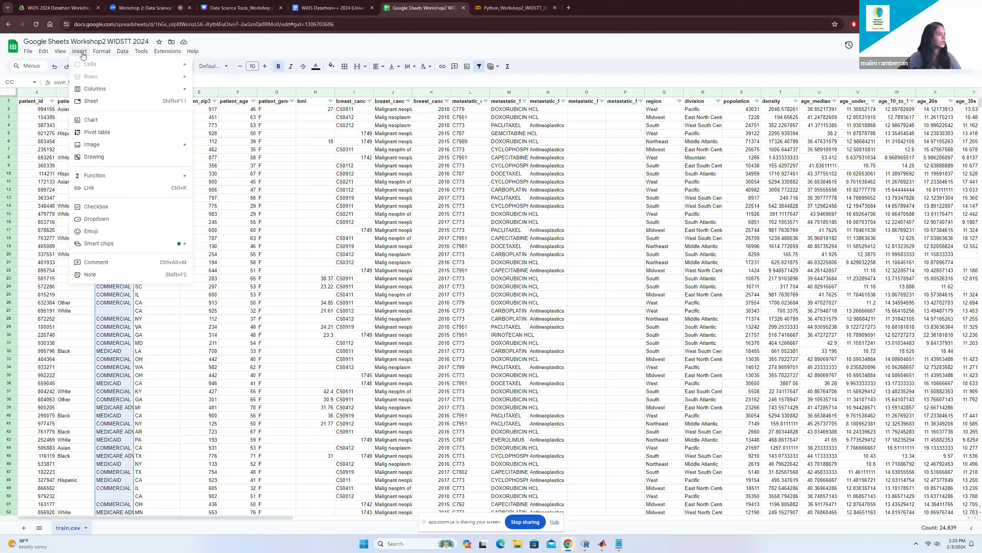
left_click(105, 126)
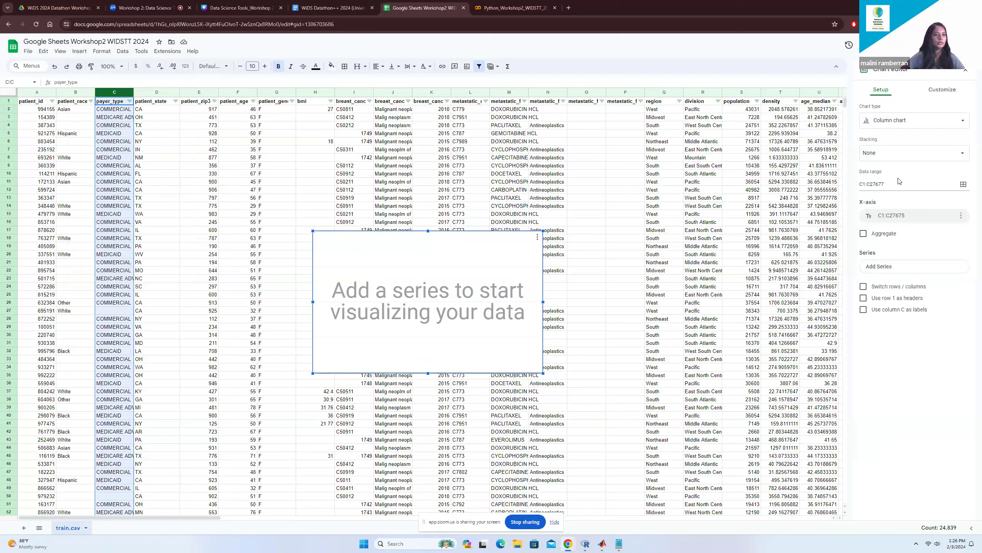
left_click(864, 233)
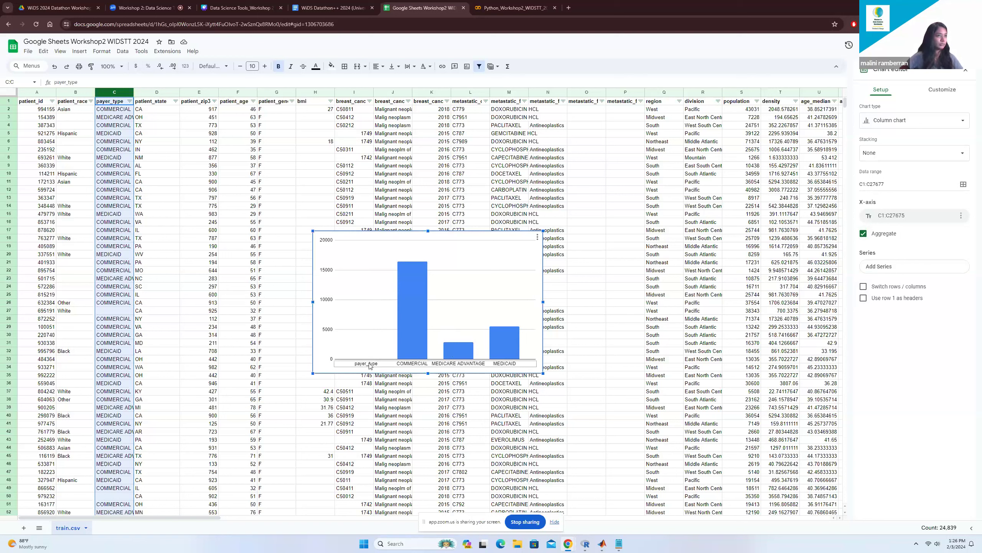
left_click(865, 298)
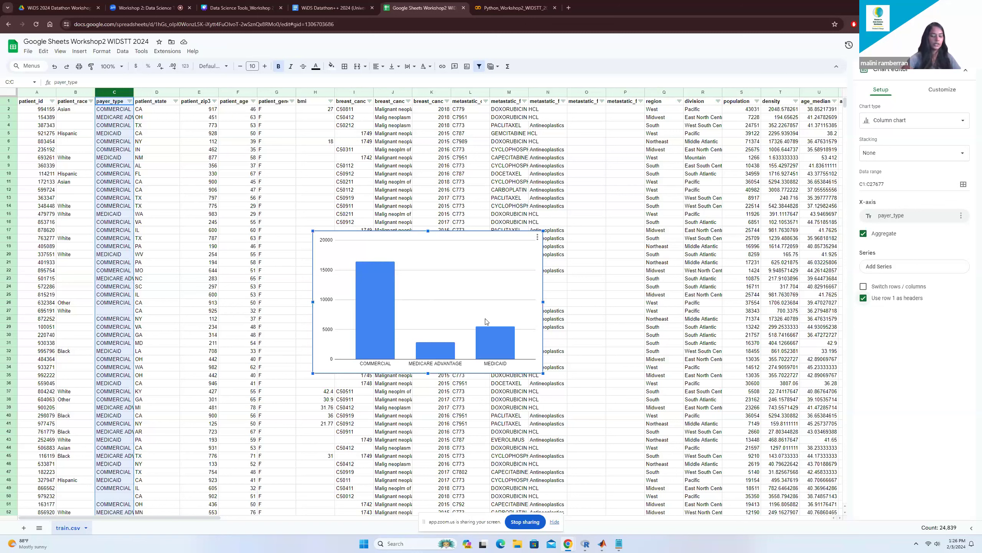
- Close the spreadsheet and switch to the Data Science Tools presentation in Canva at the Google Sheets Demo slide
left_click(463, 8)
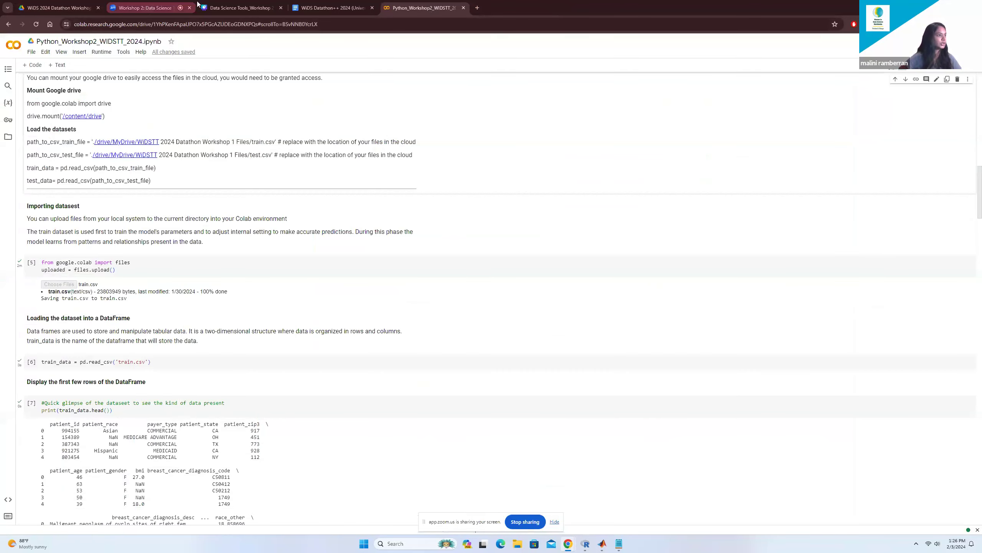
left_click(232, 14)
left_click(577, 318)
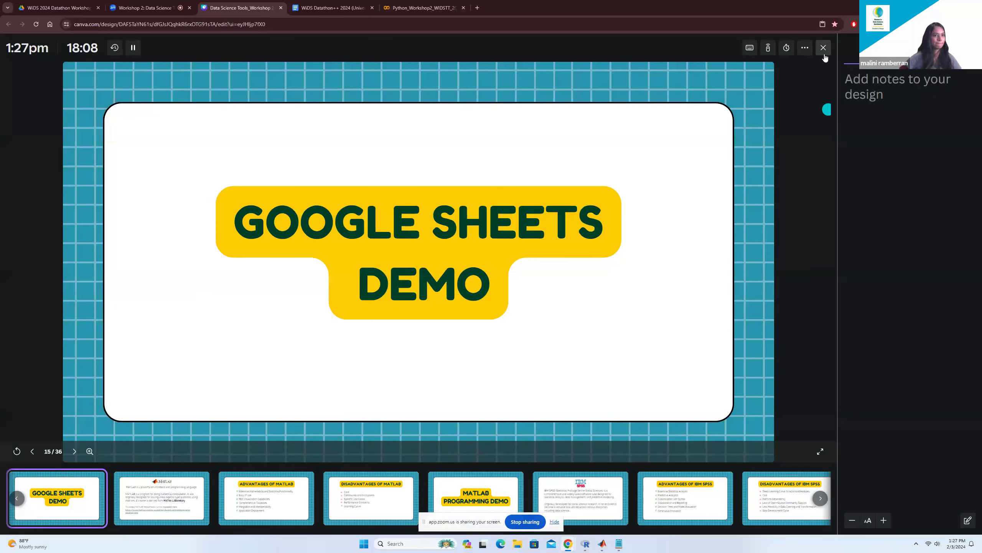
- Restart the Canva presentation in presenter view from the Google Sheets Demo slide and show the audience window full screen
left_click(824, 55)
left_click(885, 44)
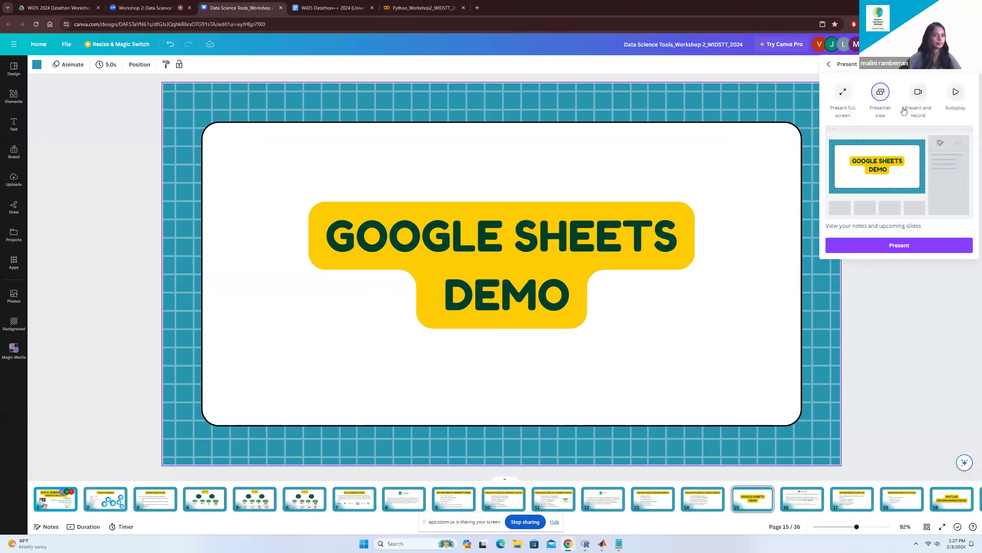
left_click(879, 244)
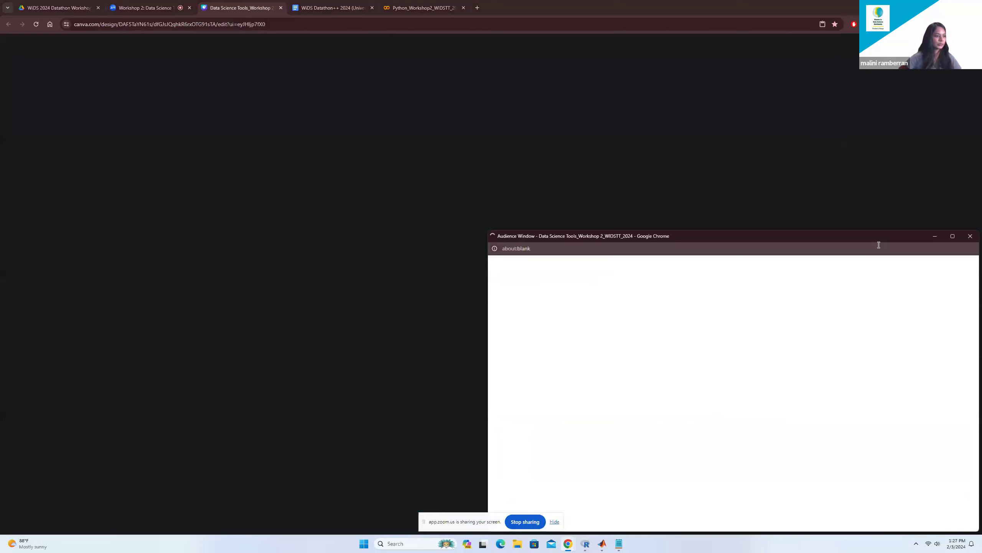
left_click(797, 416)
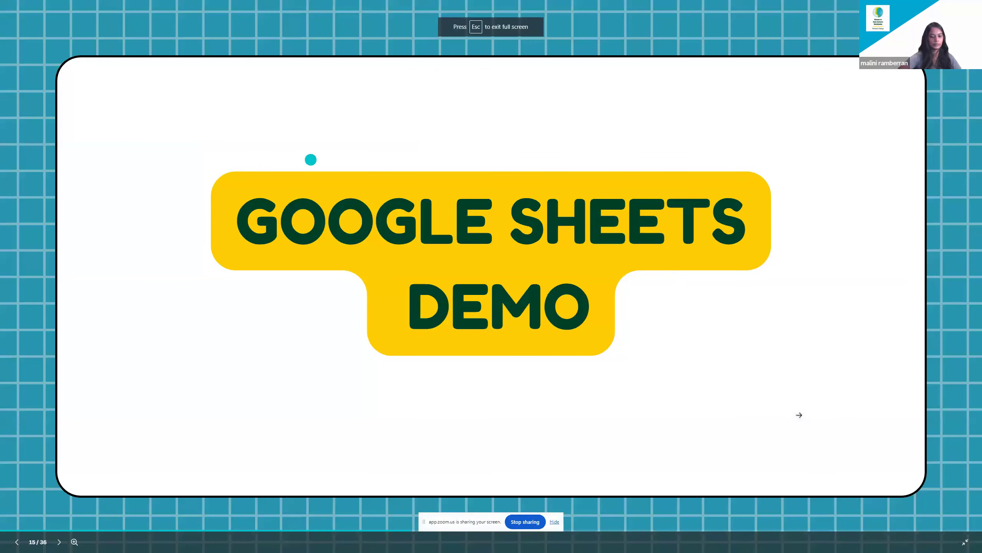
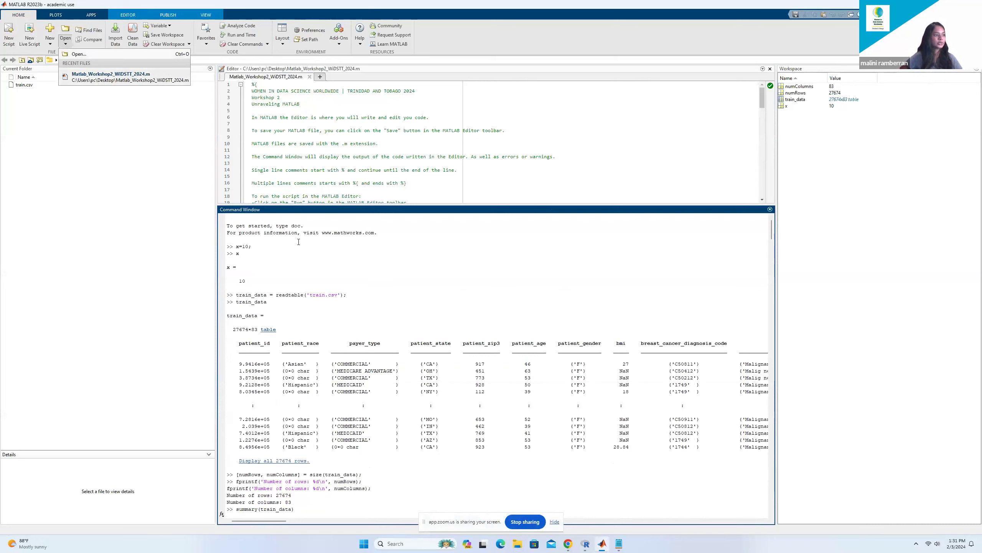
- Highlight the introductory comments in the Matlab_Workshop2_WiDSTT_2024.m script, from the Workshop 2 line to the run instructions, and clear the selection
left_click(371, 215)
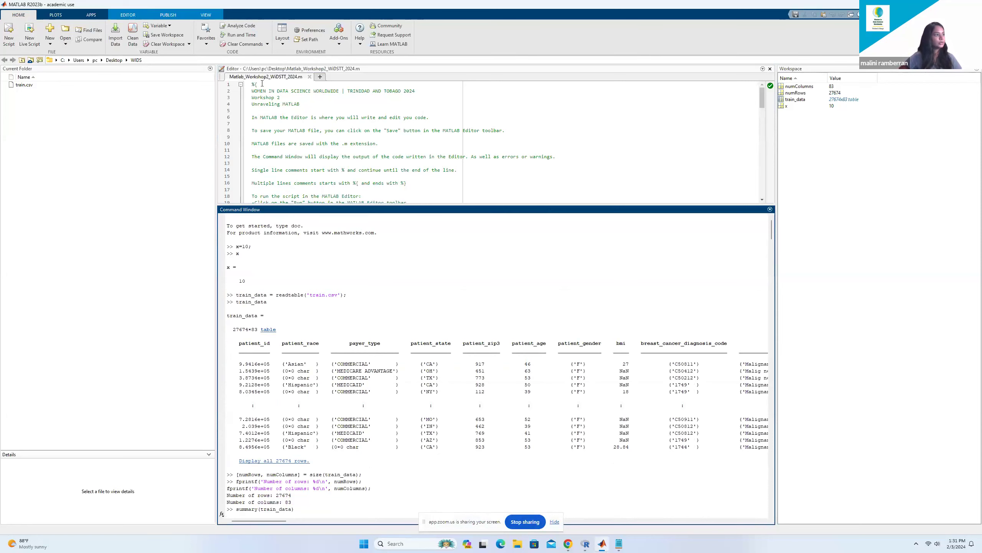
left_click_drag(252, 97, 363, 196)
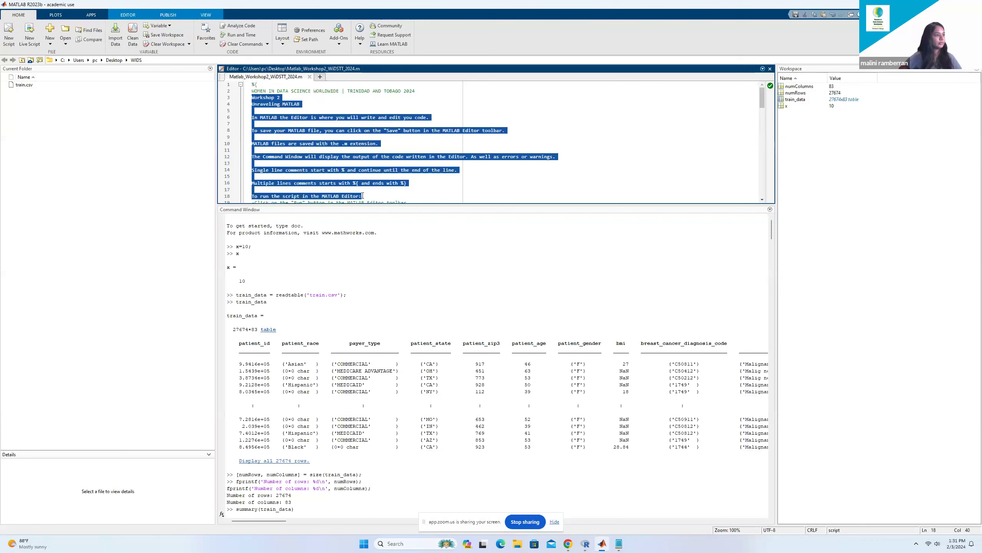
left_click(385, 163)
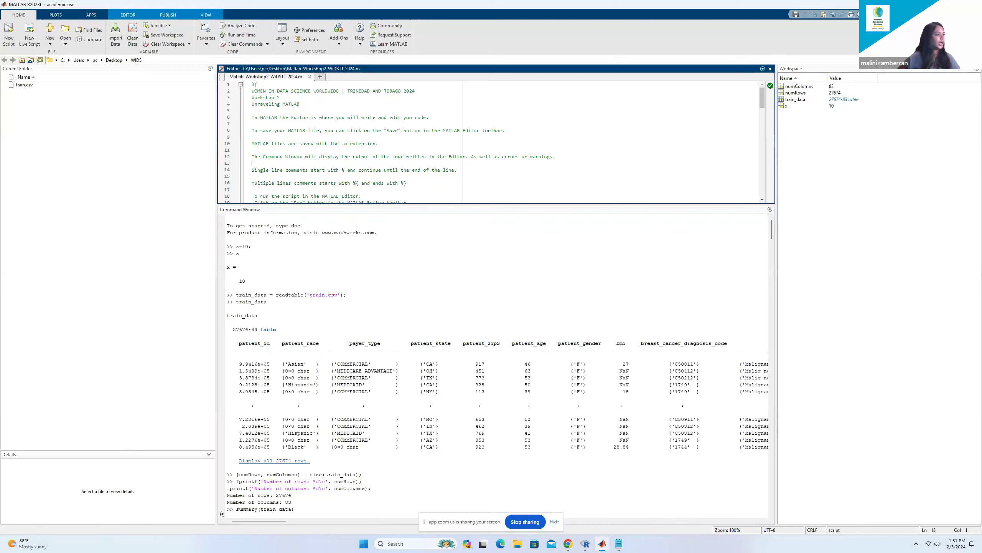
- Review the Save As dialog for the MATLAB script and leave it without saving
left_click(117, 17)
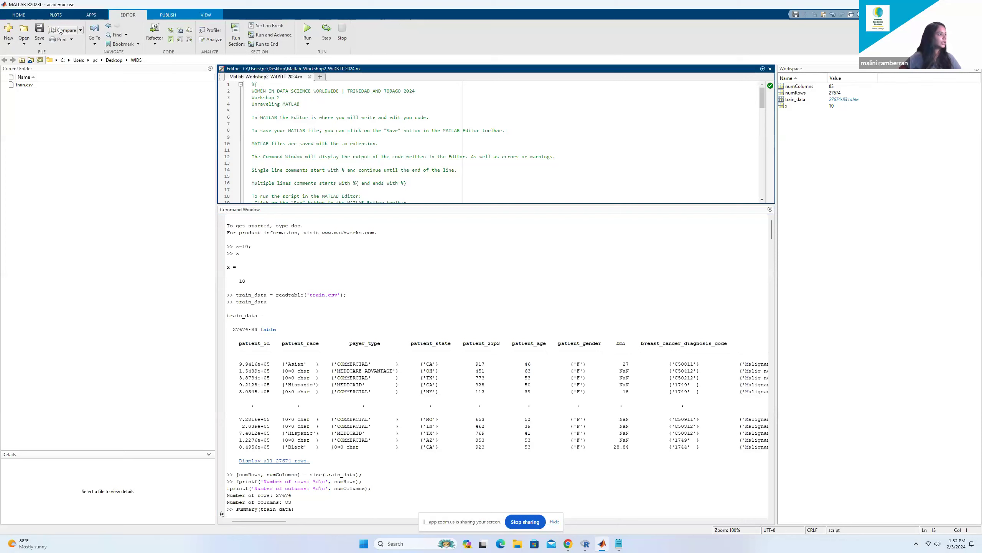
left_click(36, 36)
left_click(73, 71)
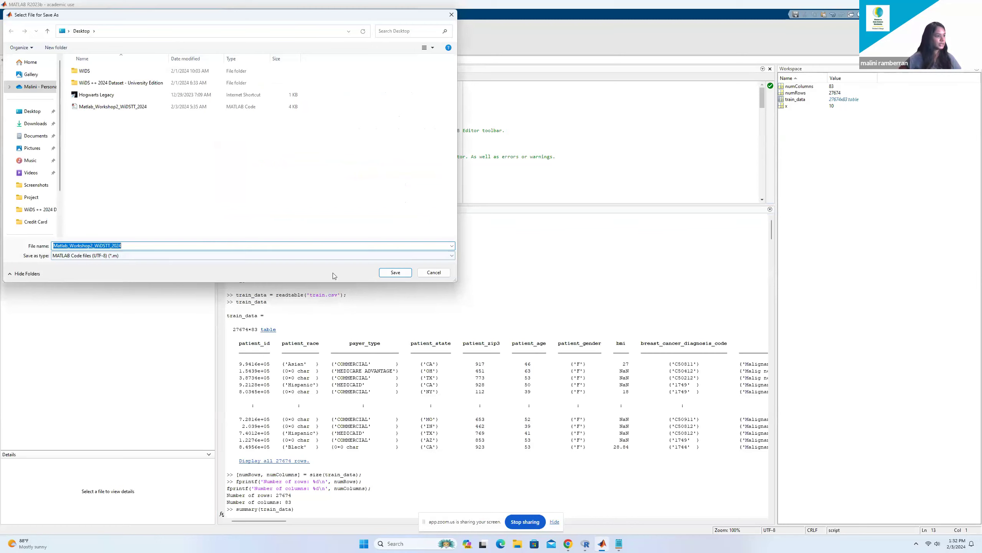
left_click(442, 275)
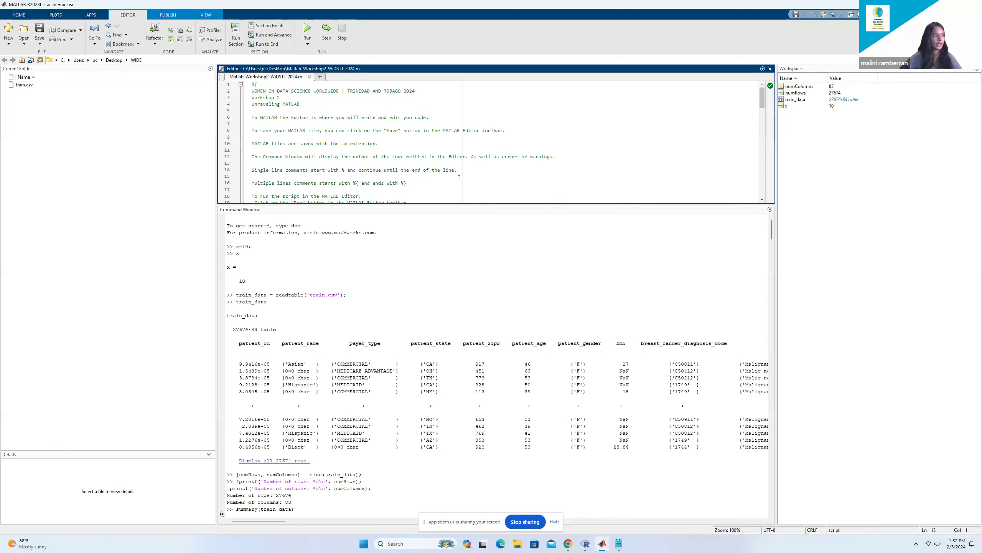
- Read the script comments on running the script, the University Edition dataset task and the best practices for naming variables
scroll(458, 181, "down", 4)
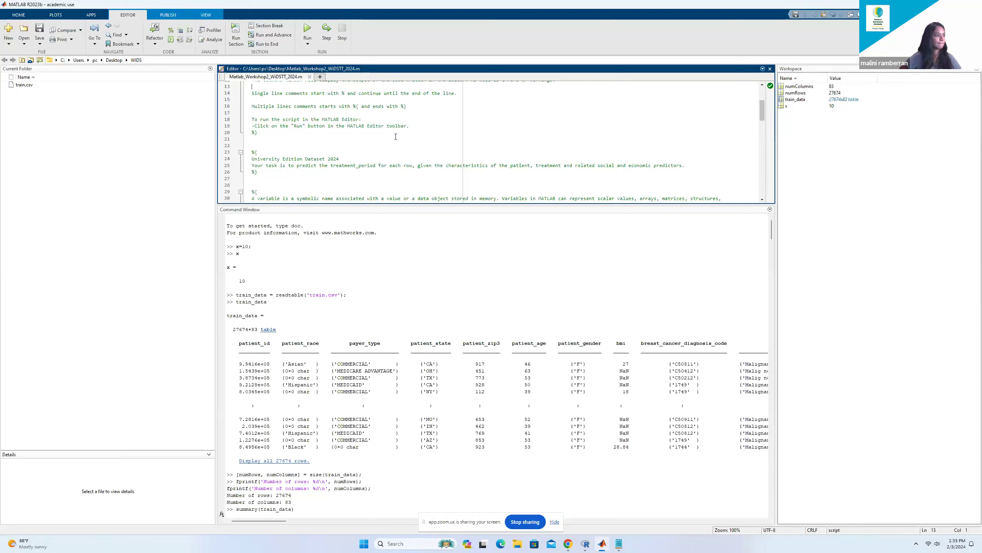
scroll(396, 165, "down", 2)
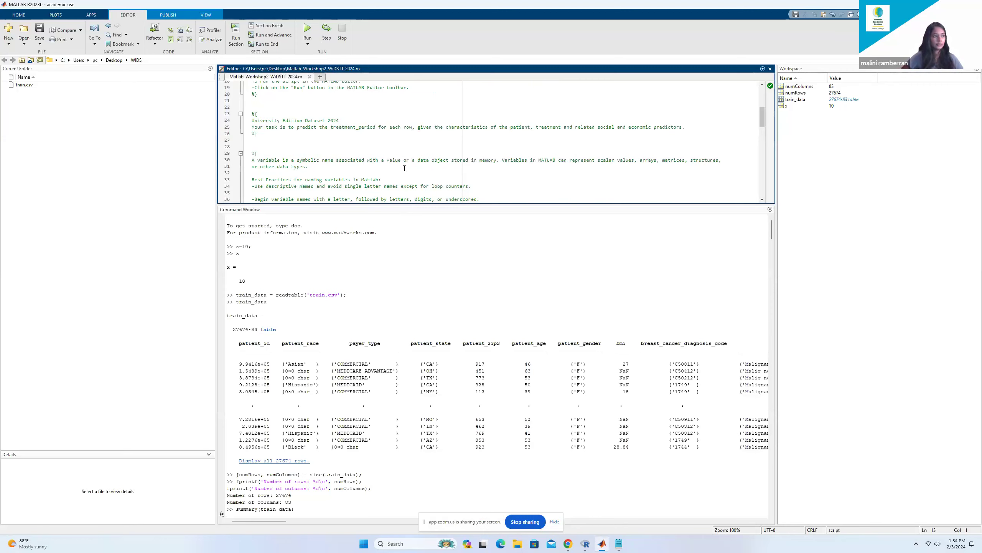
scroll(404, 168, "down", 2)
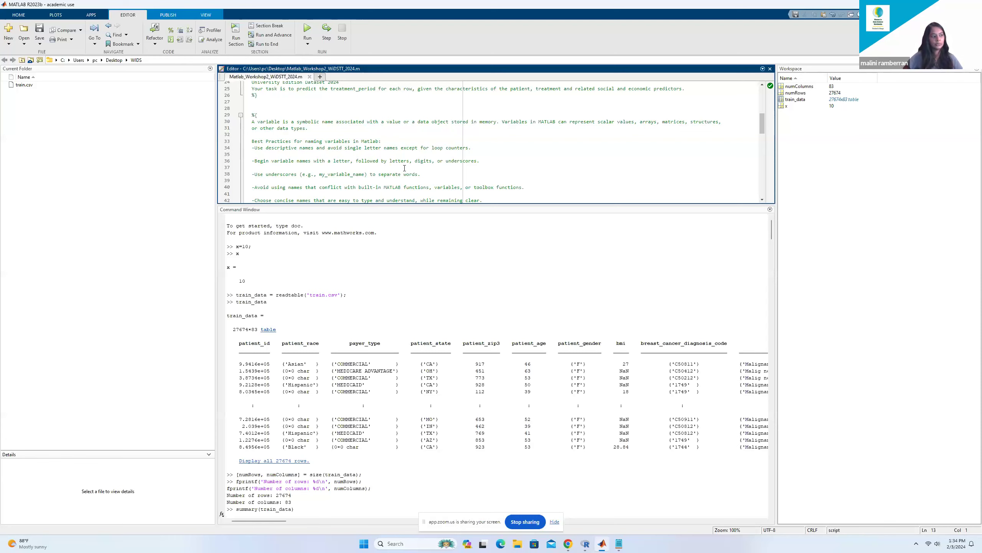
scroll(404, 168, "down", 2)
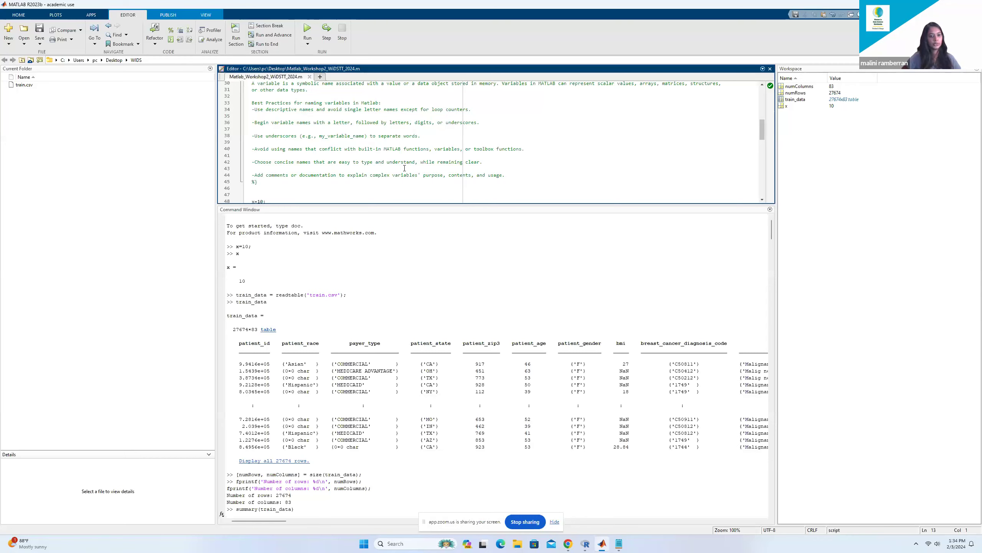
- Examine the x=10 assignment in the script and highlight its command and output in the Command Window
scroll(405, 168, "down", 2)
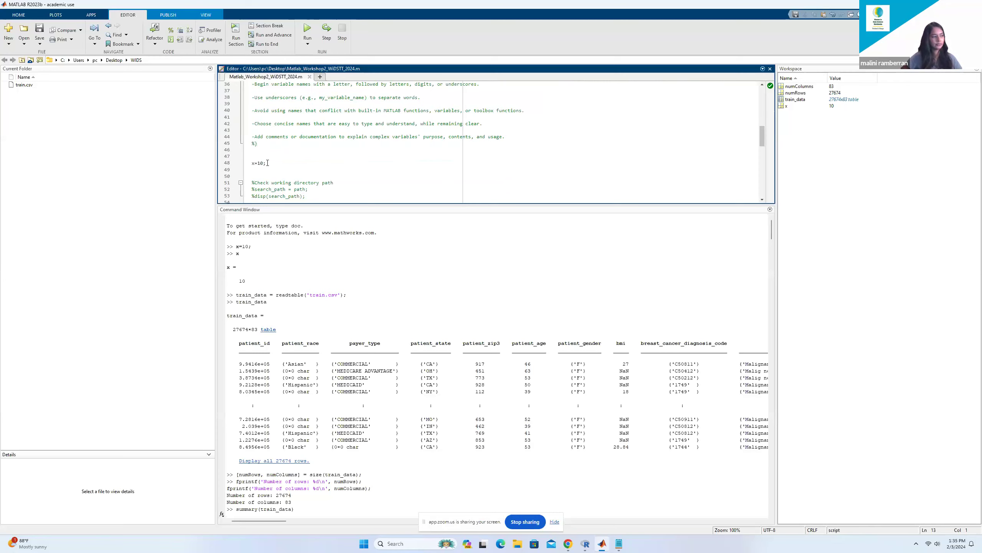
left_click_drag(233, 247, 258, 252)
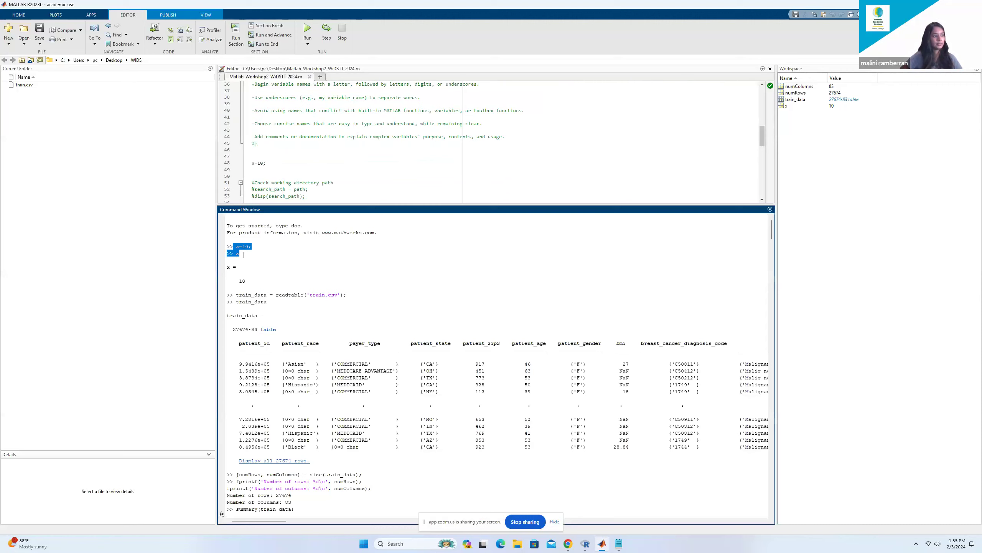
left_click_drag(245, 281, 229, 265)
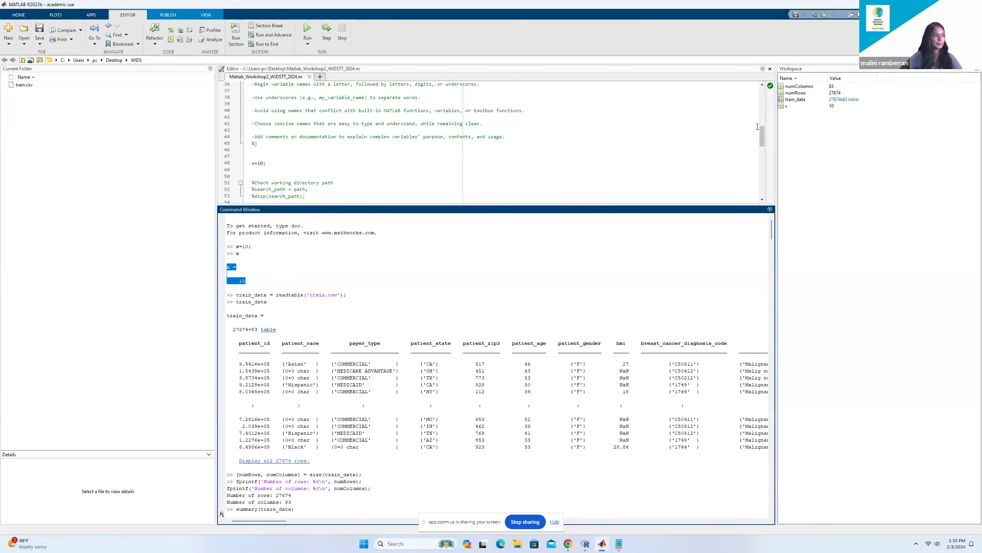
- Review the working directory commands in the script and the folder selection dialog, leaving the current folder as it is
scroll(541, 151, "down", 2)
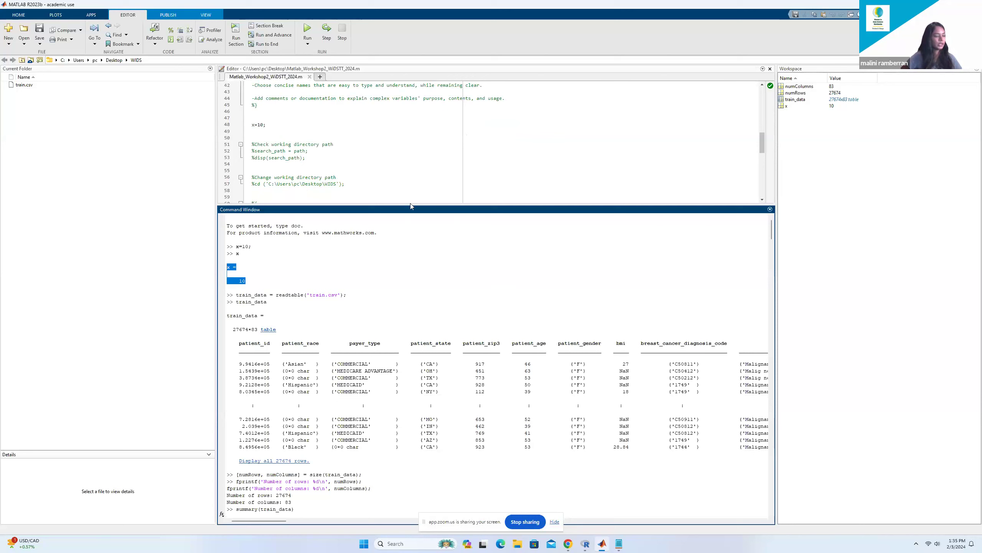
scroll(375, 180, "down", 2)
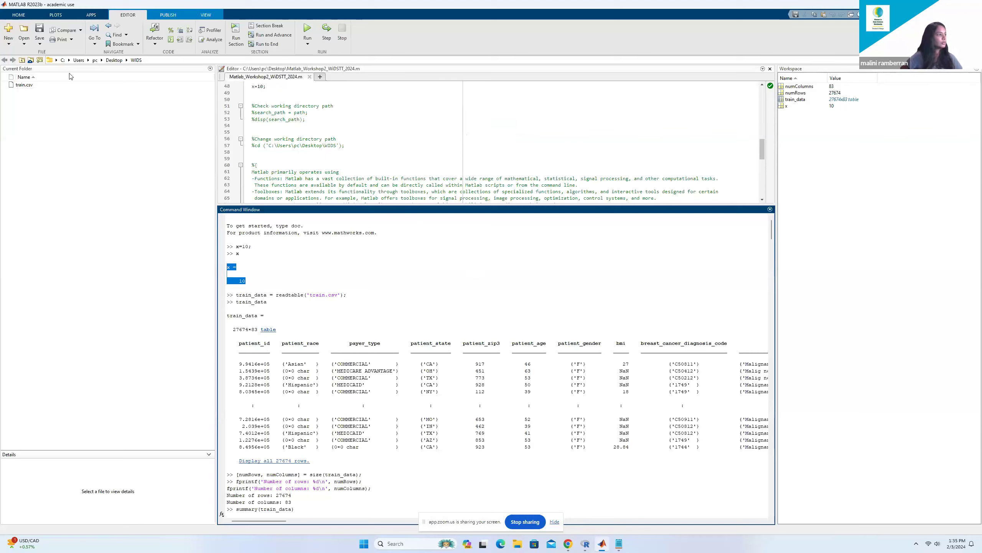
left_click(40, 60)
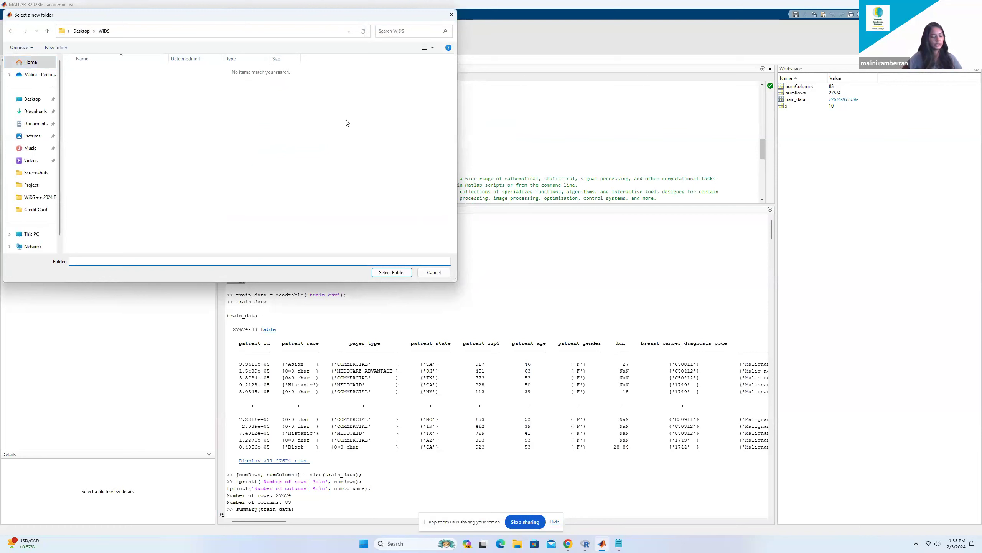
left_click(452, 15)
- Review the comments on functions and toolboxes, and highlight the readtable('train.csv') command and the train_data variable in the script and Command Window
scroll(391, 158, "down", 2)
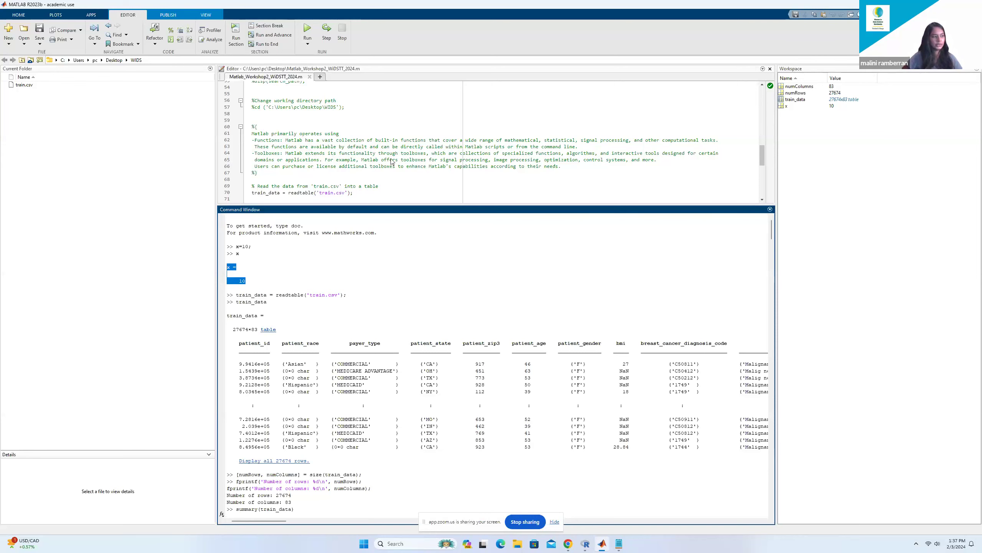
scroll(428, 193, "down", 2)
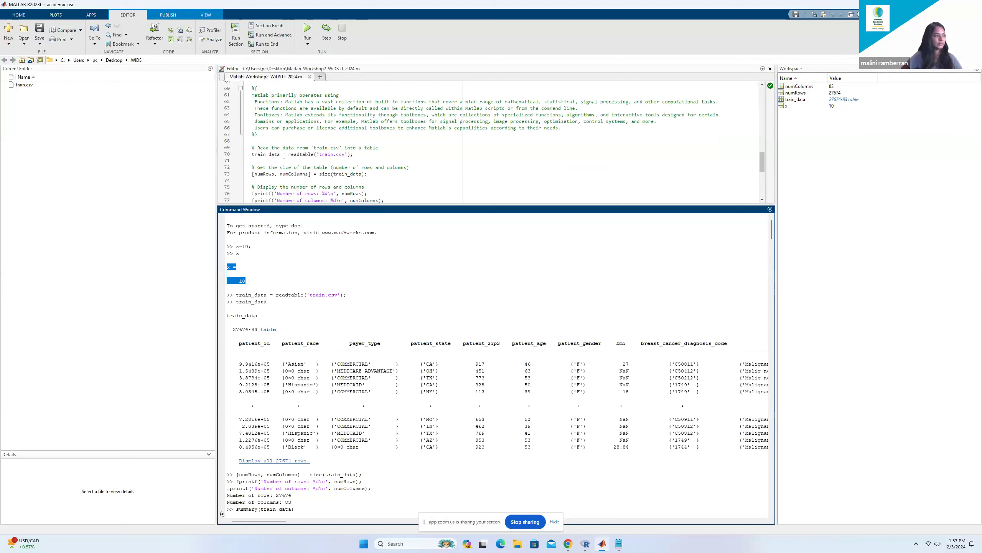
left_click_drag(282, 154, 248, 158)
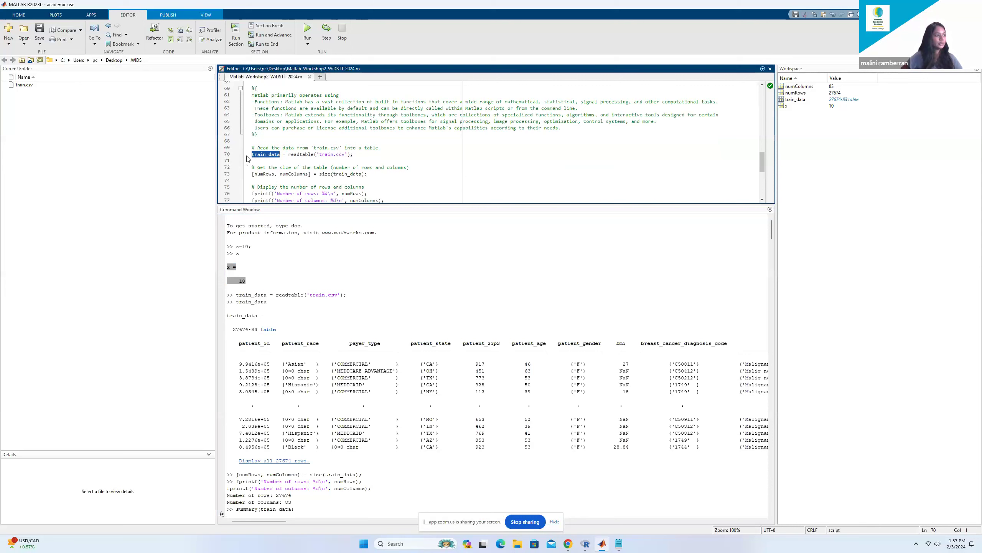
left_click_drag(346, 294, 230, 294)
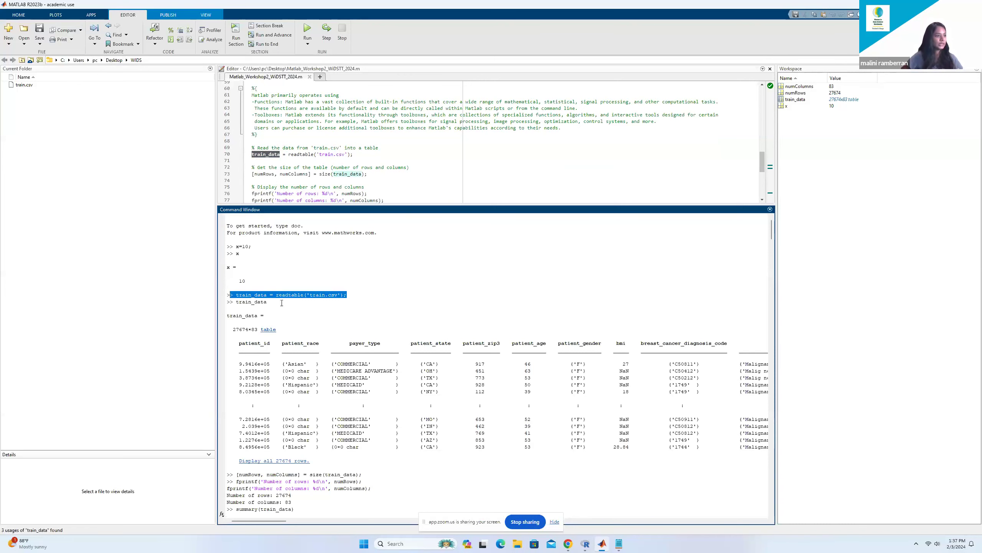
left_click_drag(281, 303, 237, 303)
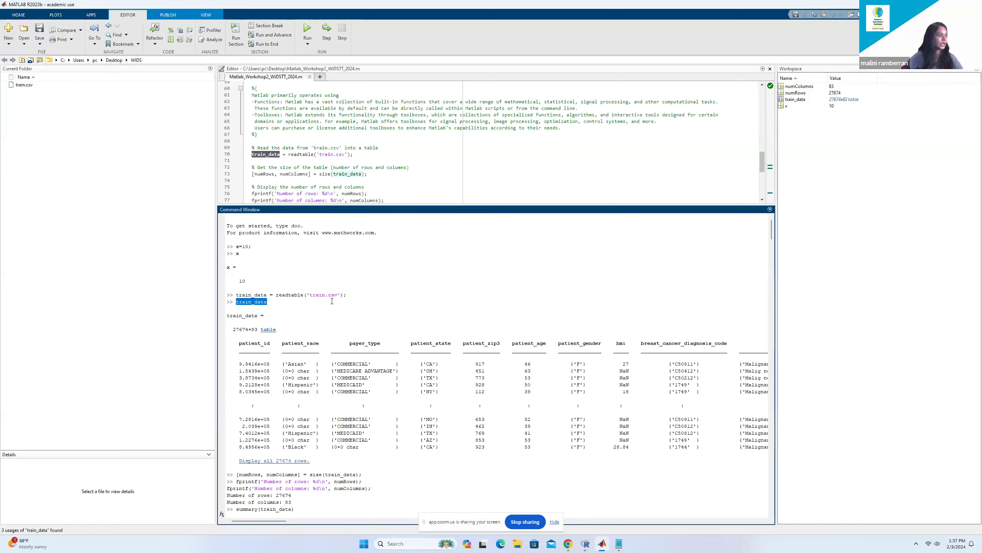
- Open the train_data table from the workspace in the variable viewer and enlarge the viewer to show about 30 rows
scroll(378, 192, "down", 2)
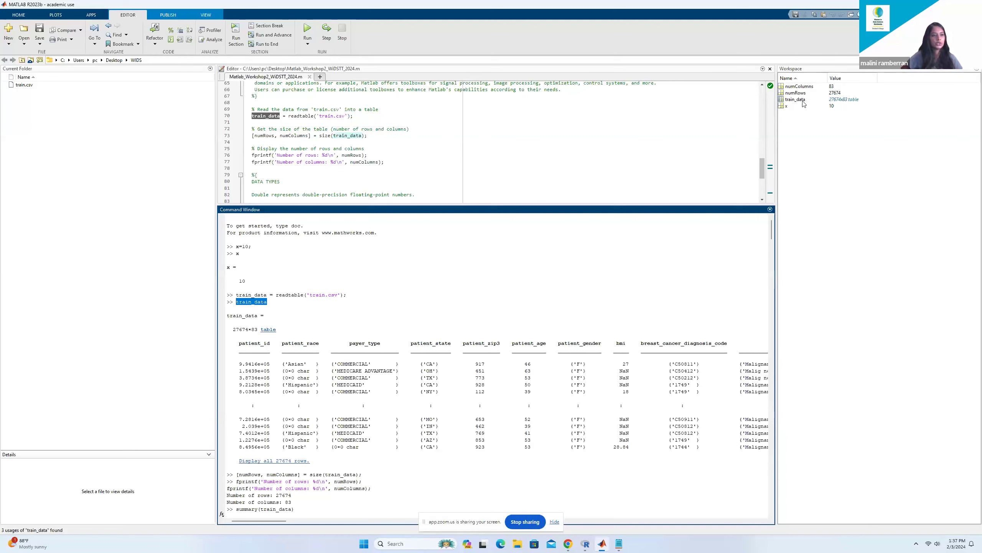
left_click(838, 100)
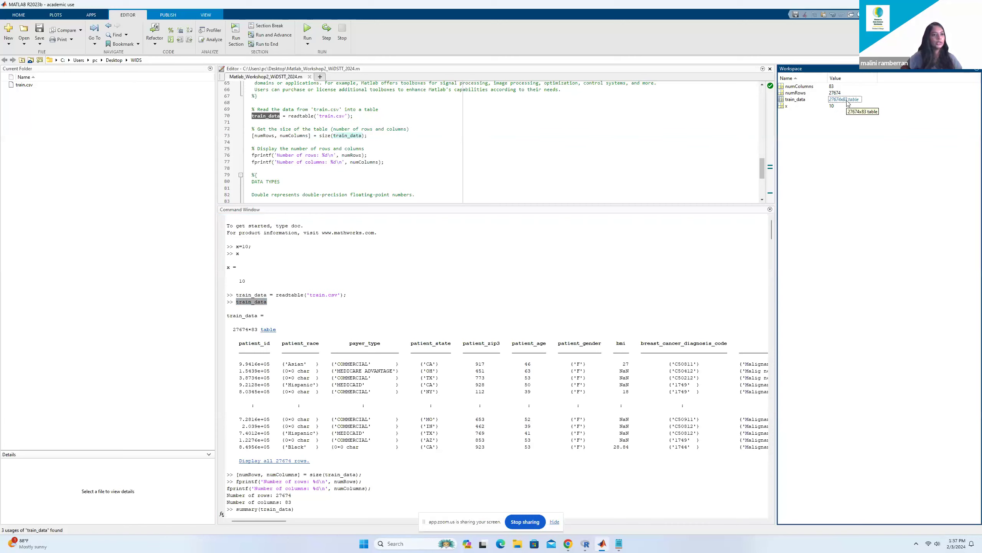
double_click(796, 99)
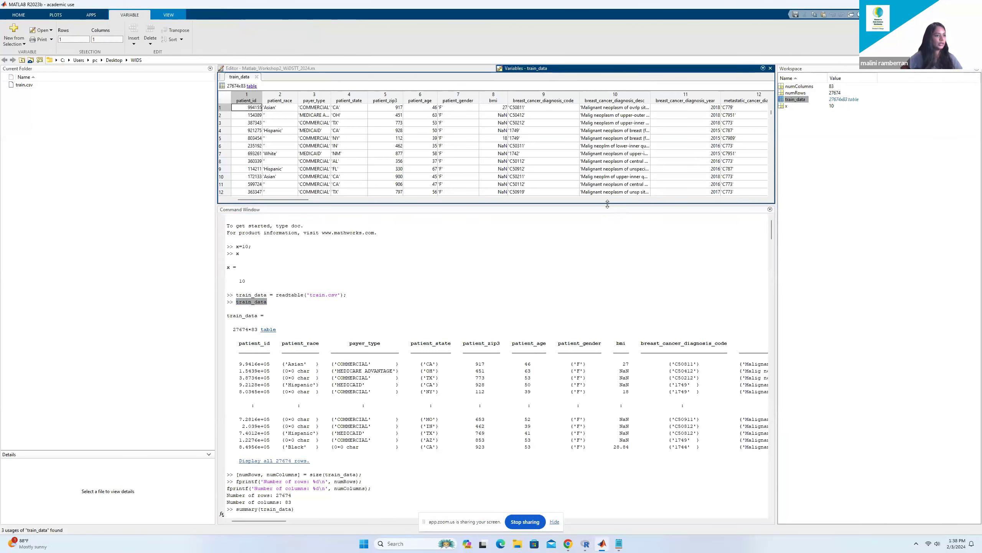
left_click_drag(608, 203, 601, 341)
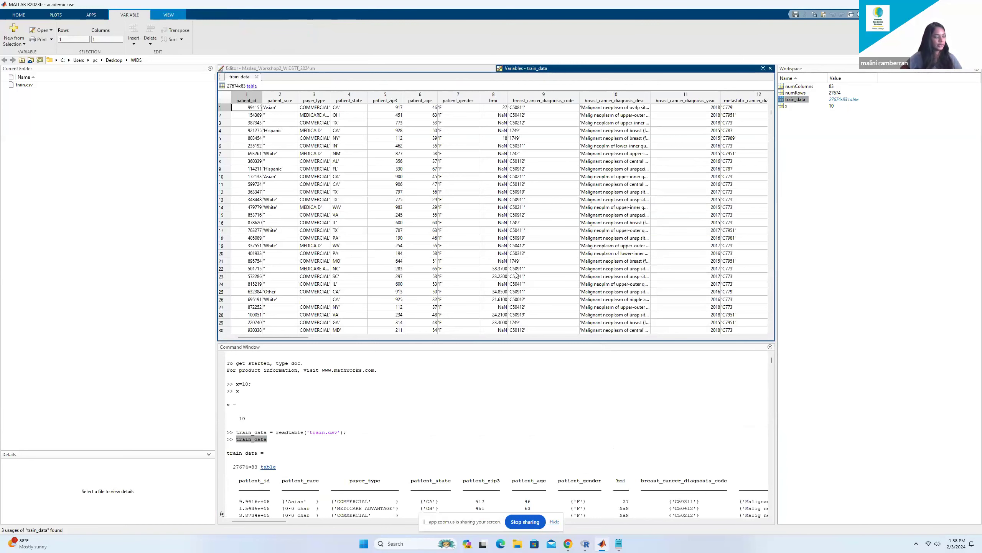
- Examine the columns of the train_data table, including the bmi value in row 20, and return to the first column
left_click_drag(302, 337, 321, 342)
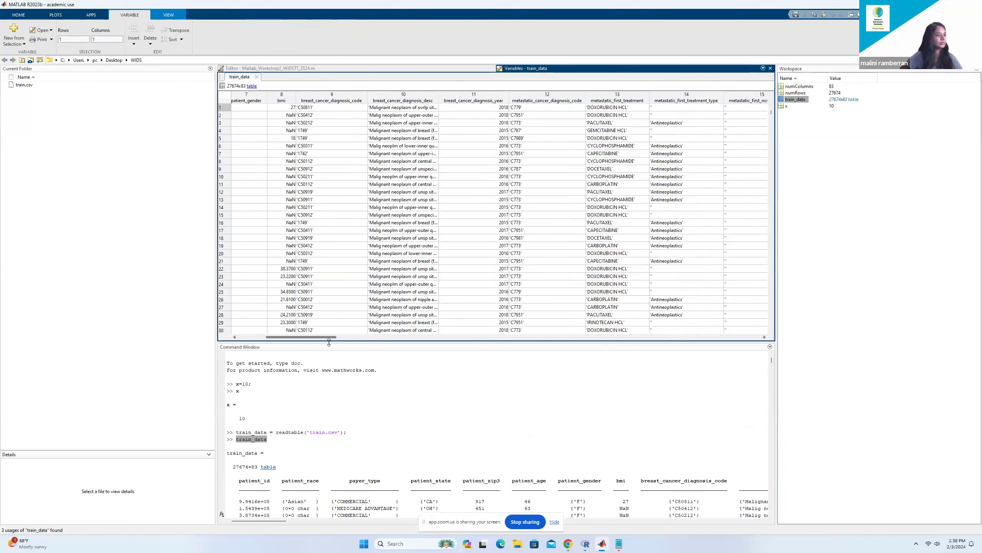
scroll(502, 232, "right", 3)
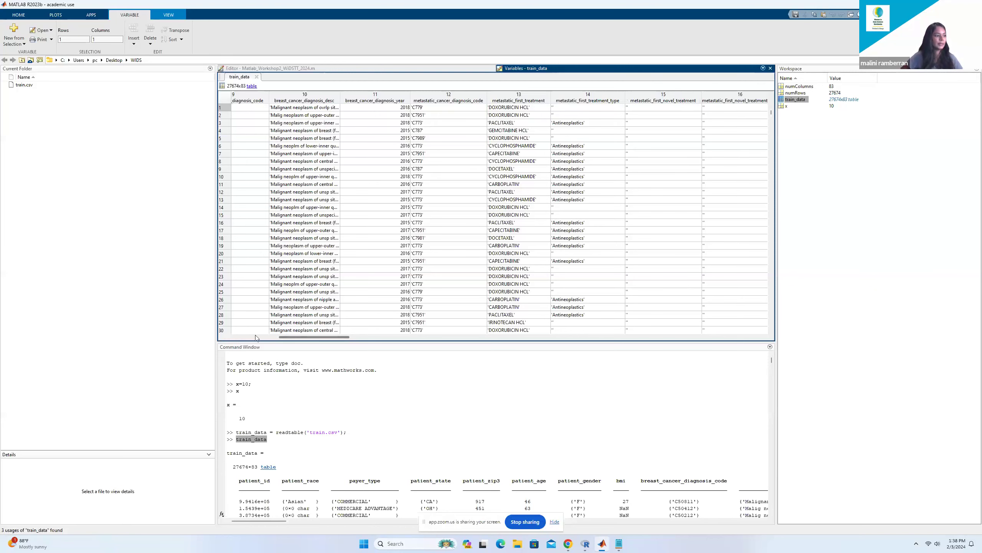
left_click_drag(296, 339, 275, 340)
left_click(329, 255)
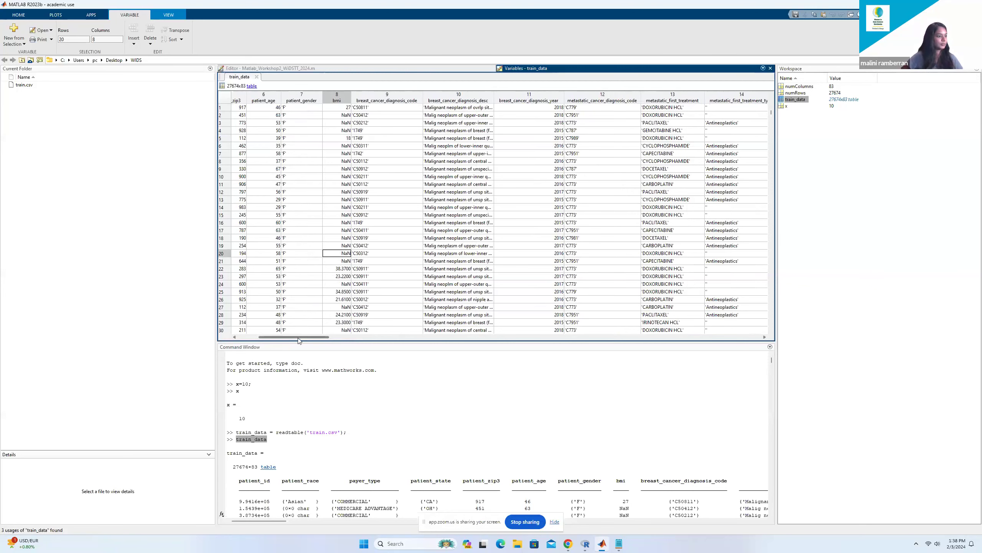
left_click_drag(282, 337, 261, 335)
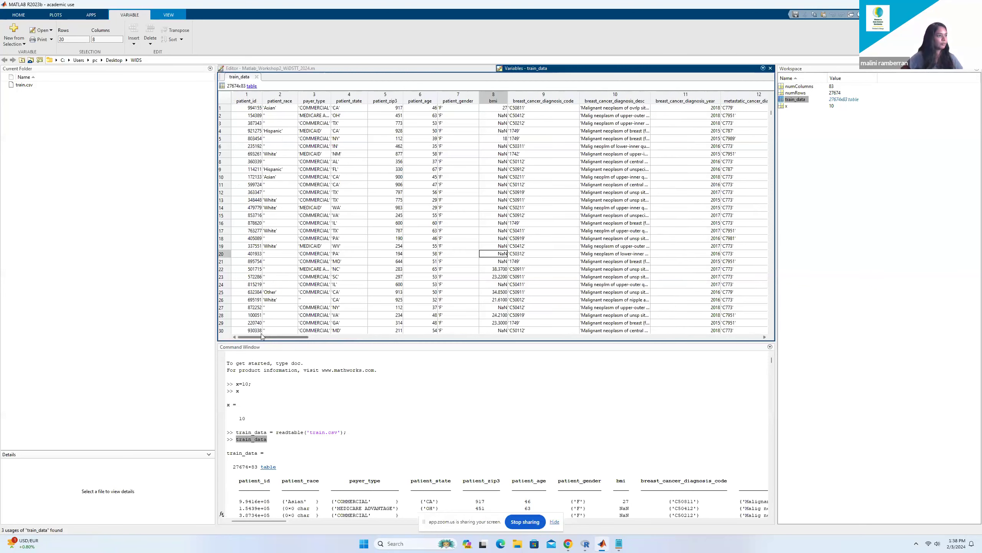
- Return to the workshop script and highlight the two fprintf lines for numRows and numColumns and their printed output in the Command Window
left_click(412, 70)
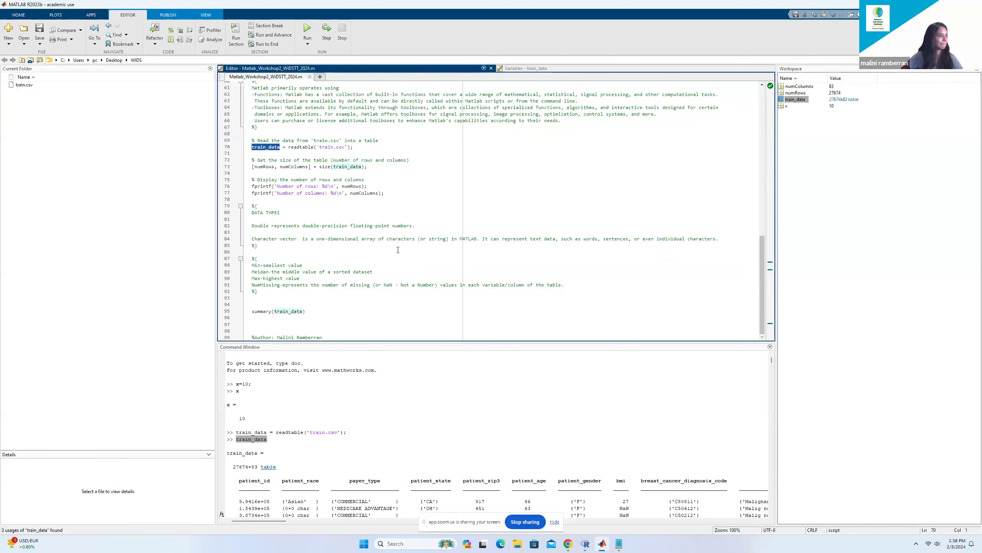
scroll(439, 431, "down", 6)
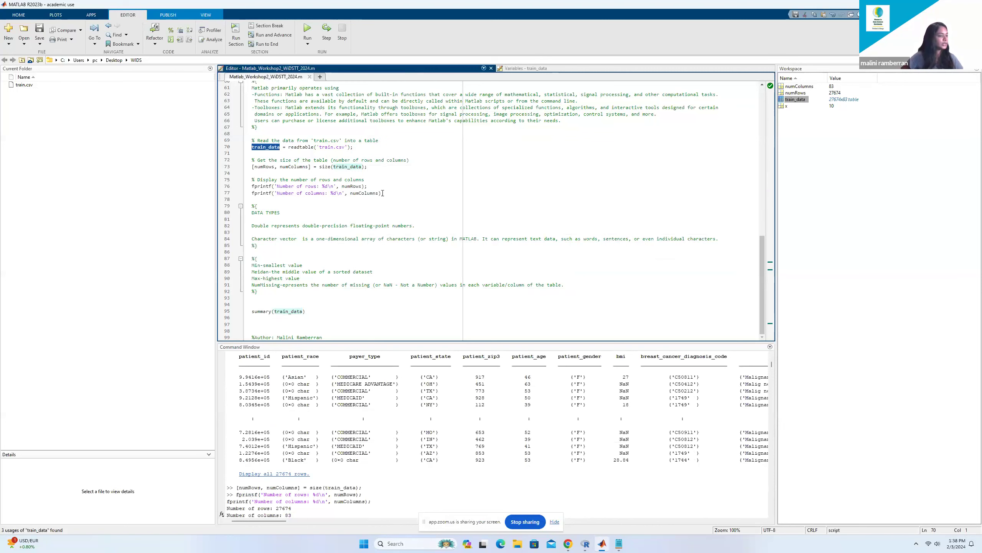
left_click_drag(388, 193, 245, 190)
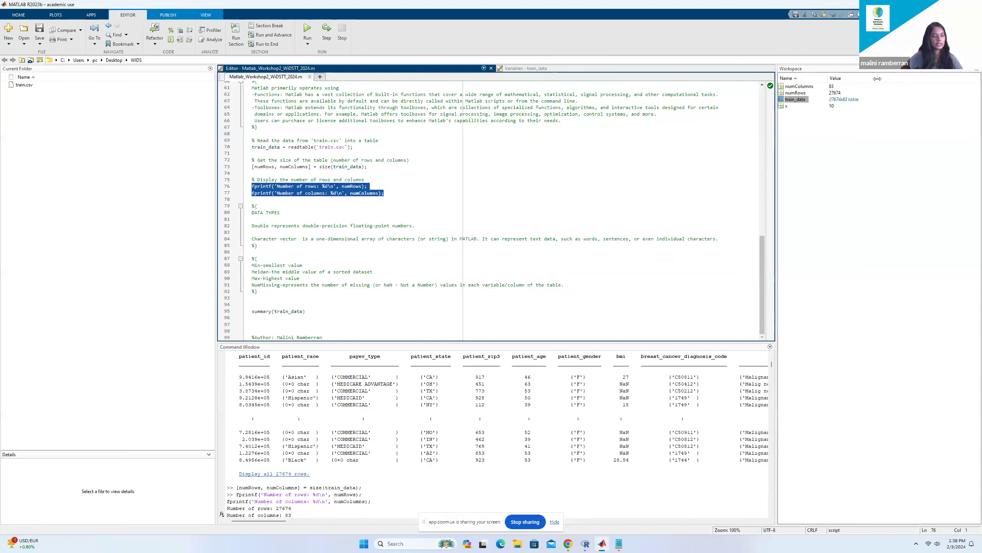
key("Return")
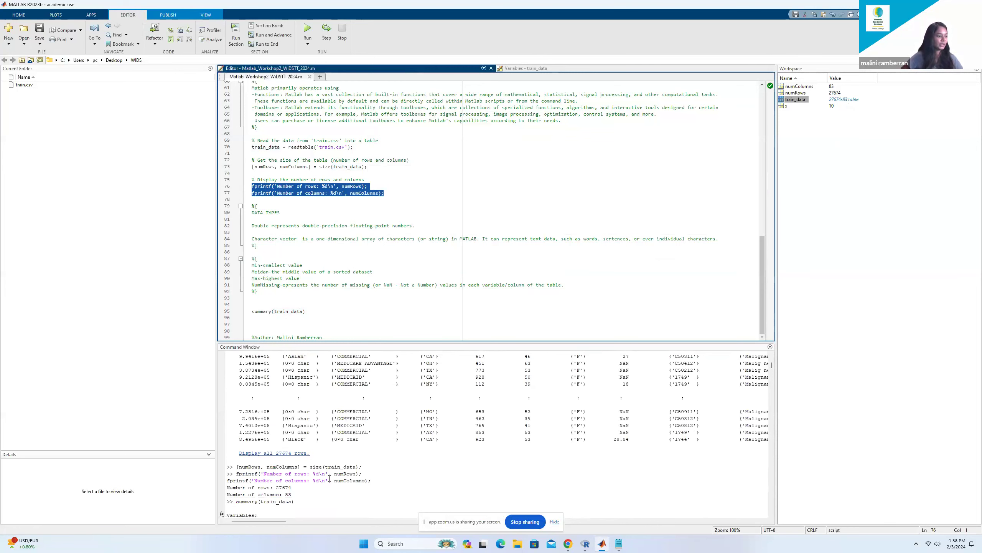
left_click_drag(307, 470, 225, 466)
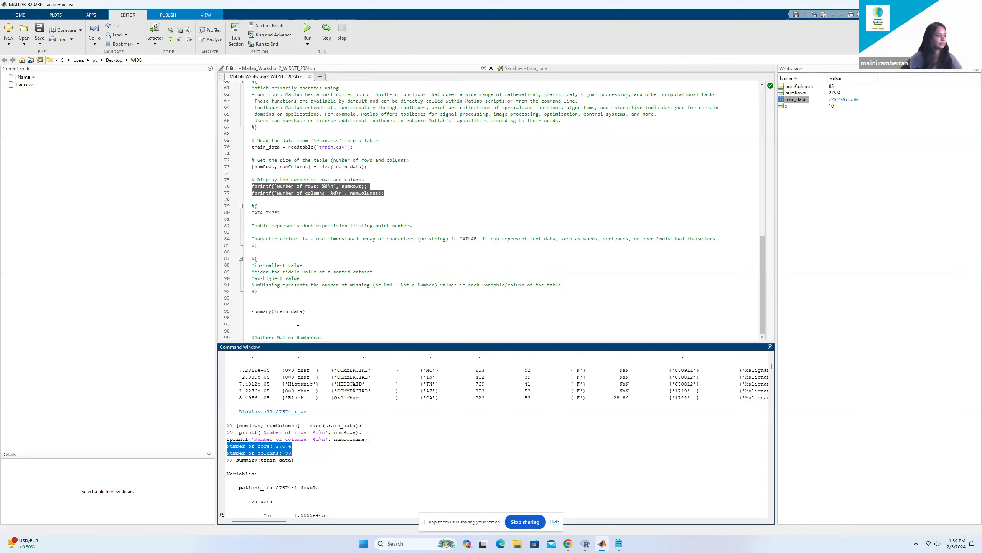
- Examine the patient_id entry in the summary(train_data) output and highlight its double data type
scroll(365, 403, "down", 2)
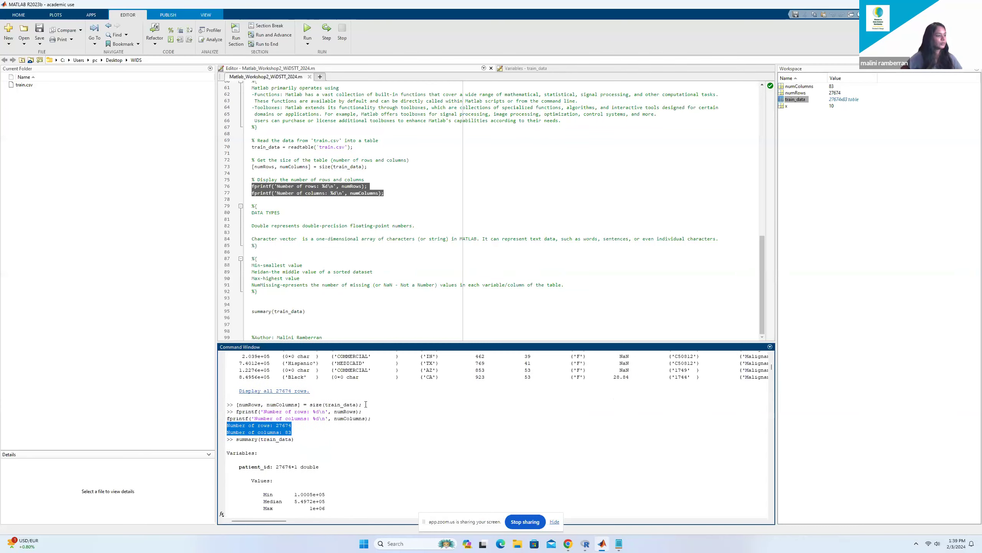
scroll(301, 416, "down", 1)
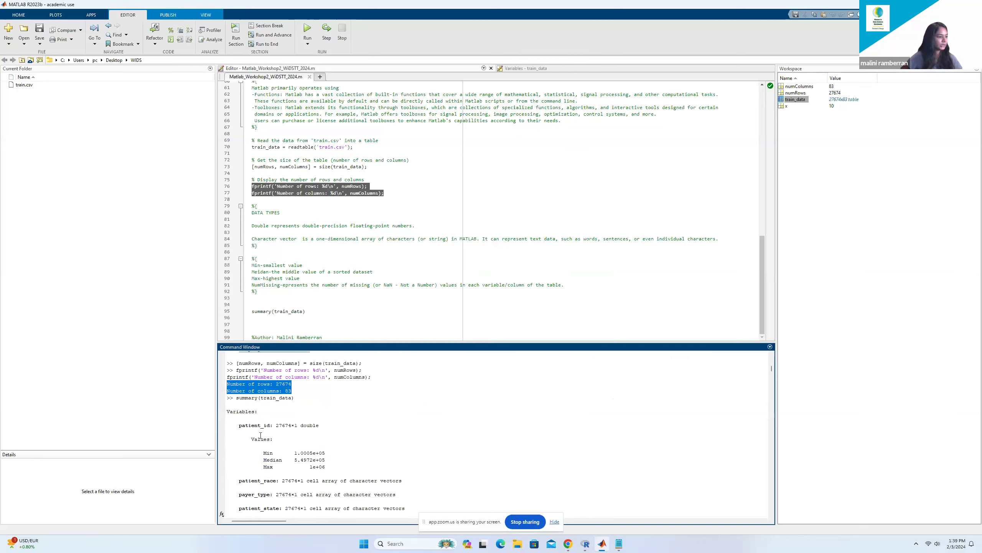
left_click_drag(235, 423, 326, 467)
left_click(309, 436)
left_click_drag(300, 425, 323, 427)
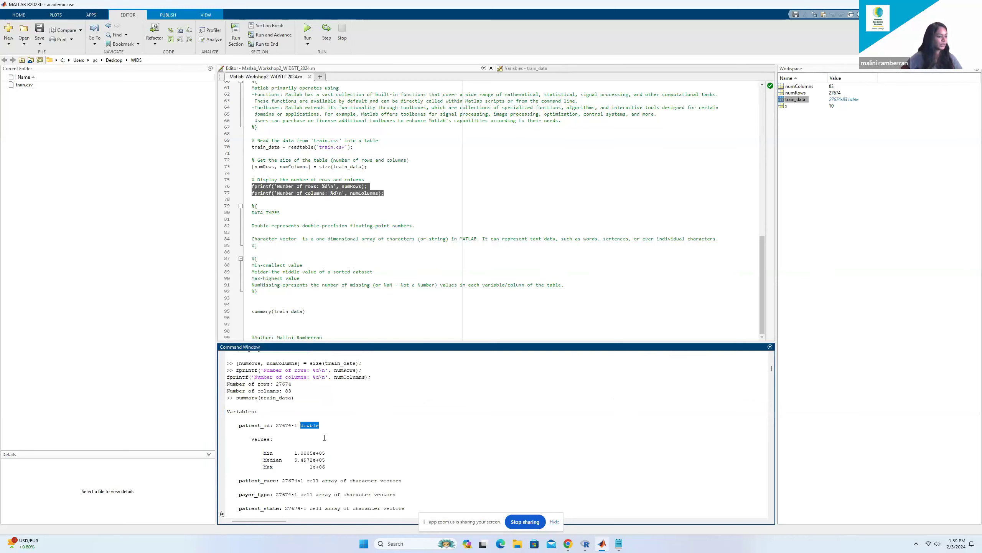
- Read through the summary output down to the bmi variable and highlight its NumMissing value
scroll(325, 437, "down", 1)
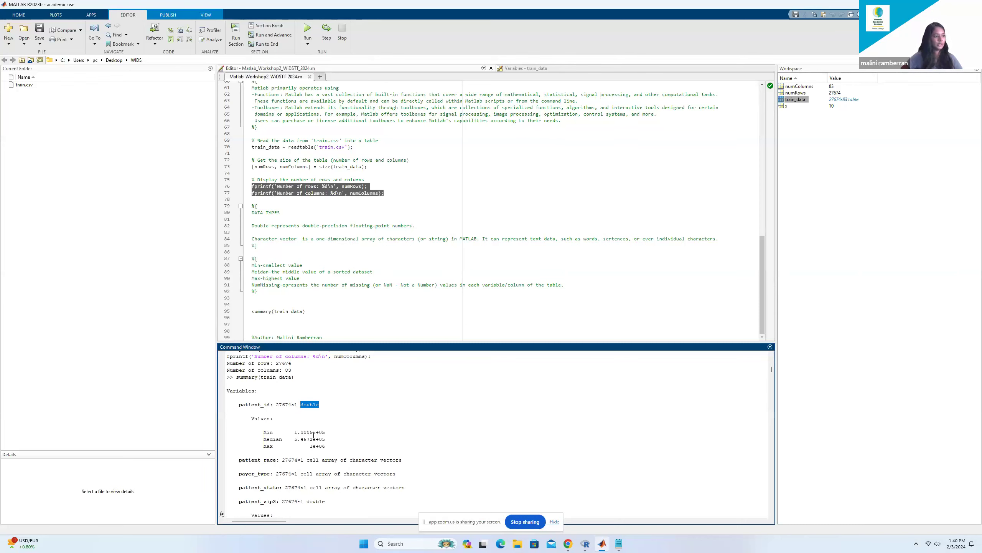
scroll(357, 432, "down", 2)
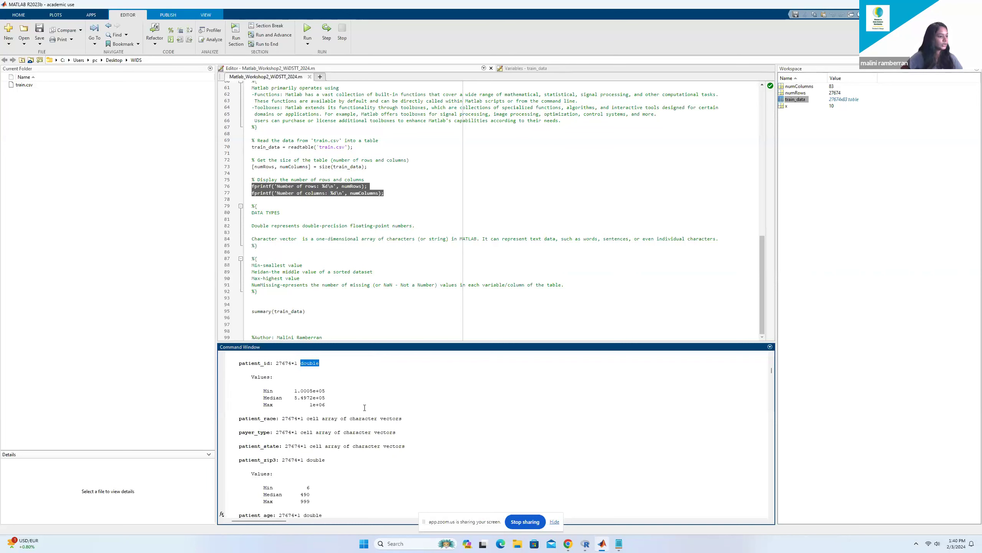
scroll(364, 408, "down", 8)
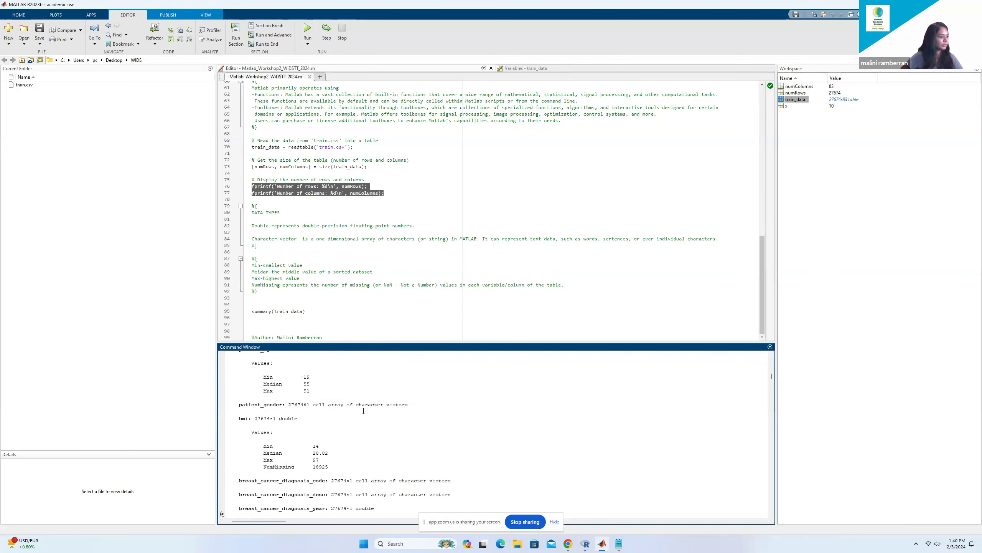
left_click_drag(311, 468, 330, 467)
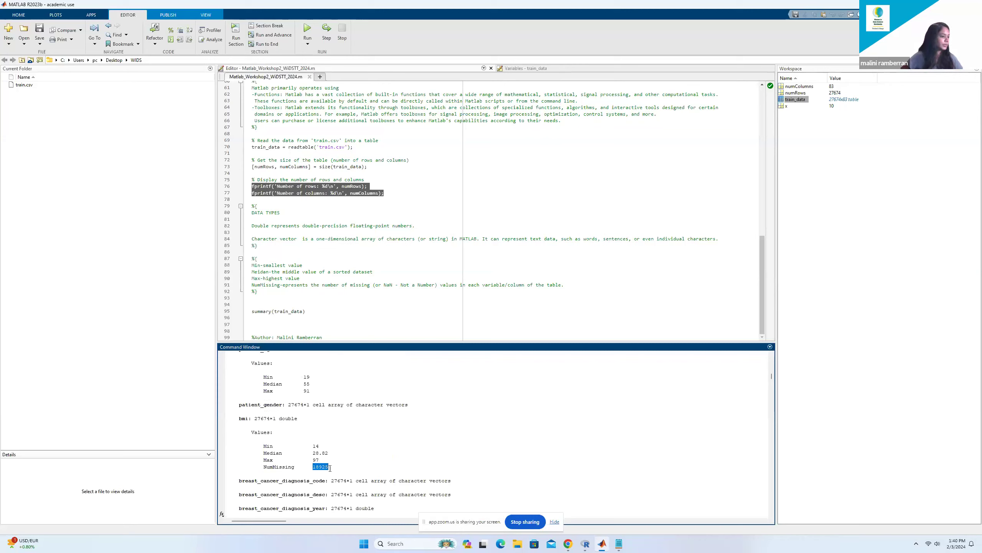